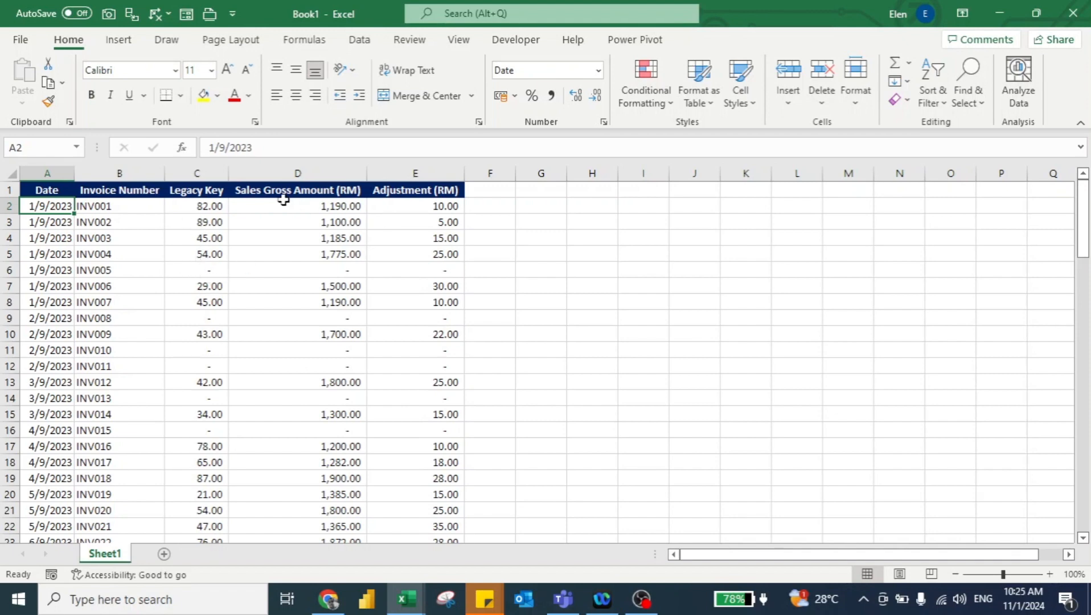
# Step: Turn on filters for the table and filter Legacy Key to exclude the zero (dash) entries
pyautogui.press('Up')
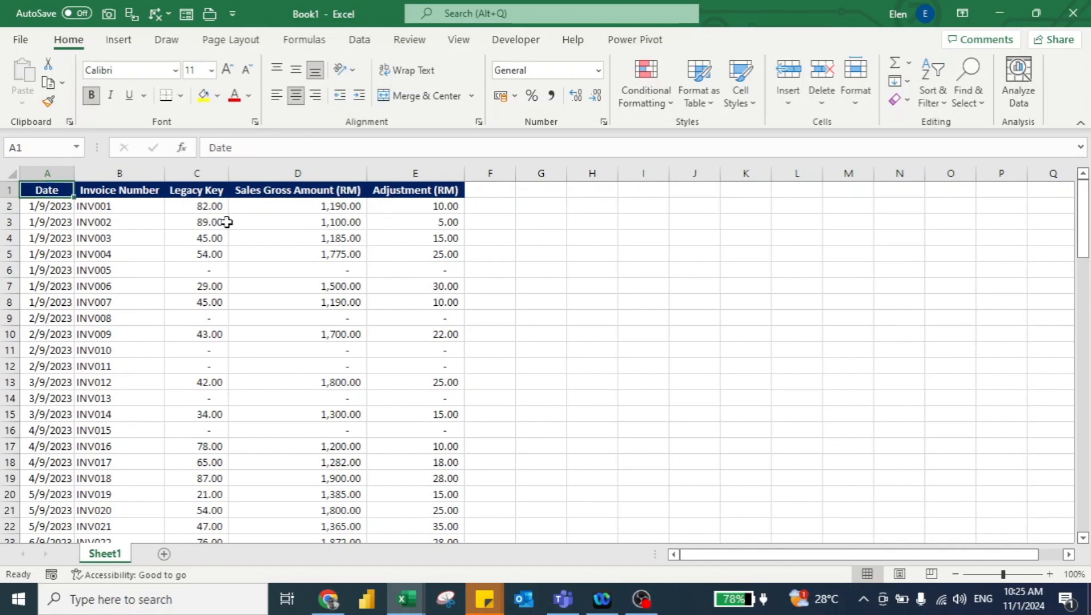
pyautogui.hotkey('ctrl', 'shift', 'l')
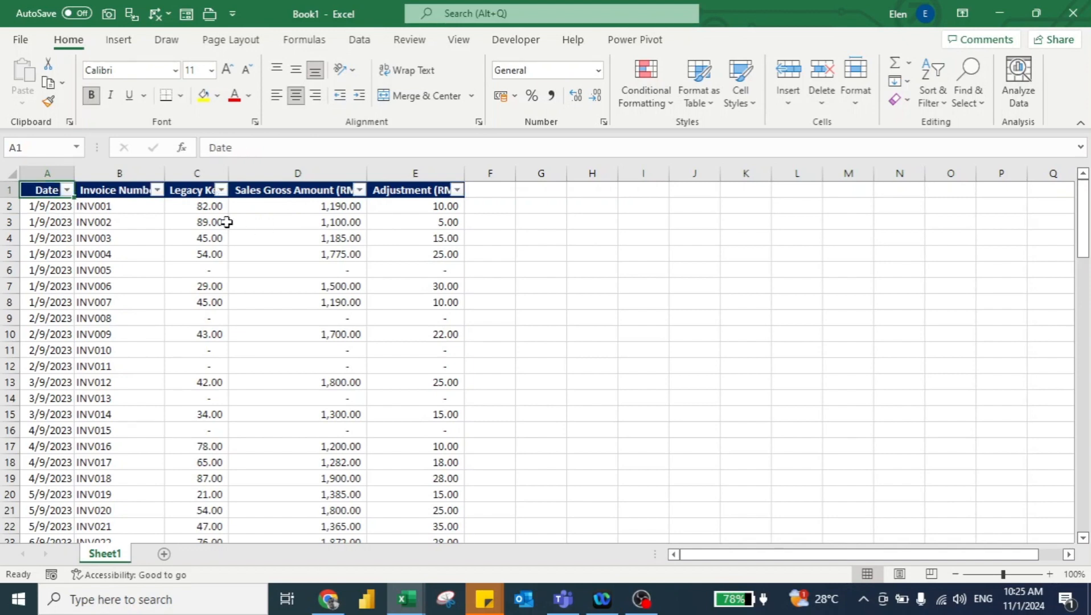
pyautogui.click(221, 190)
pyautogui.click(62, 393)
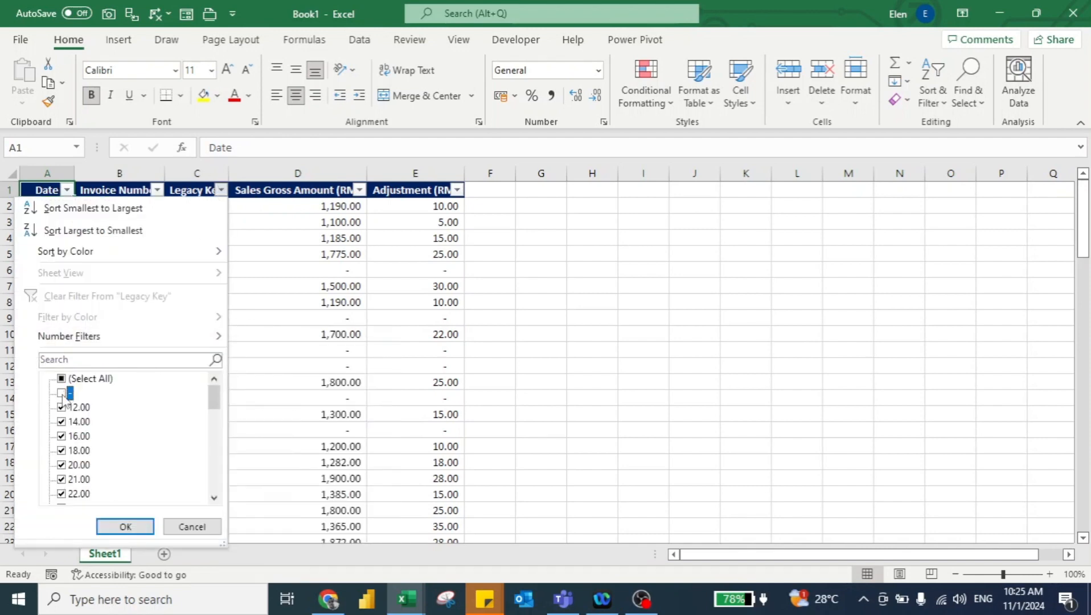
pyautogui.click(127, 527)
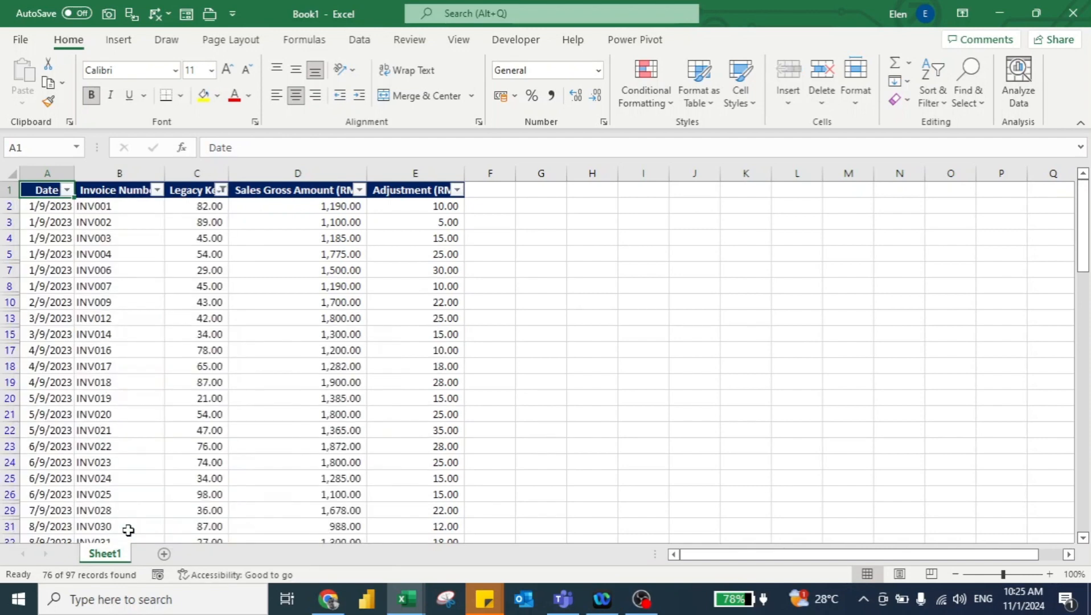
# Step: Add the header Sales Net Amount in the next empty column
pyautogui.click(492, 193)
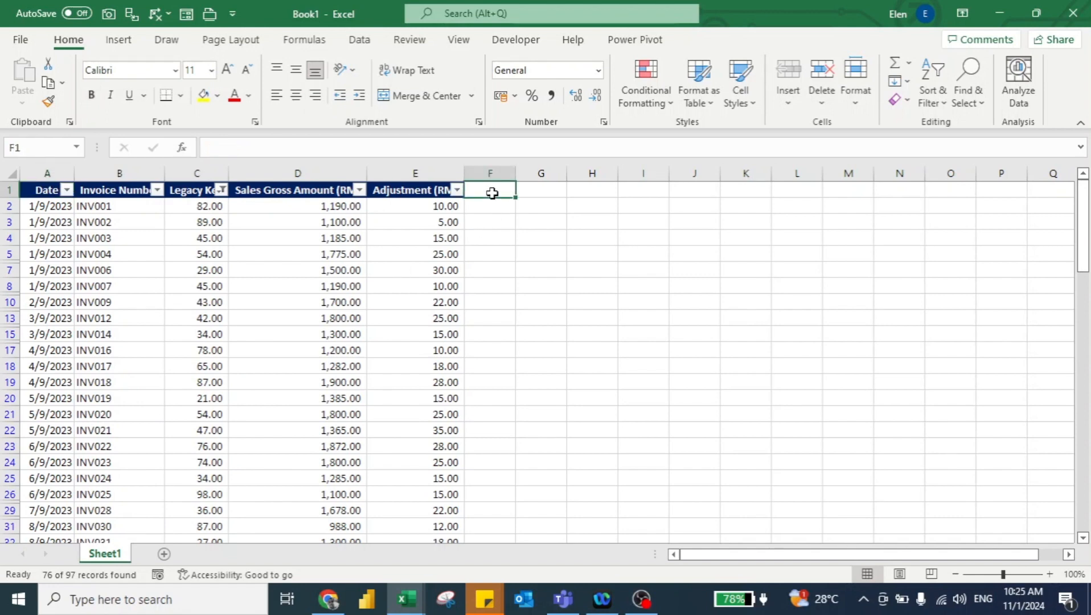
pyautogui.write('Sales N')
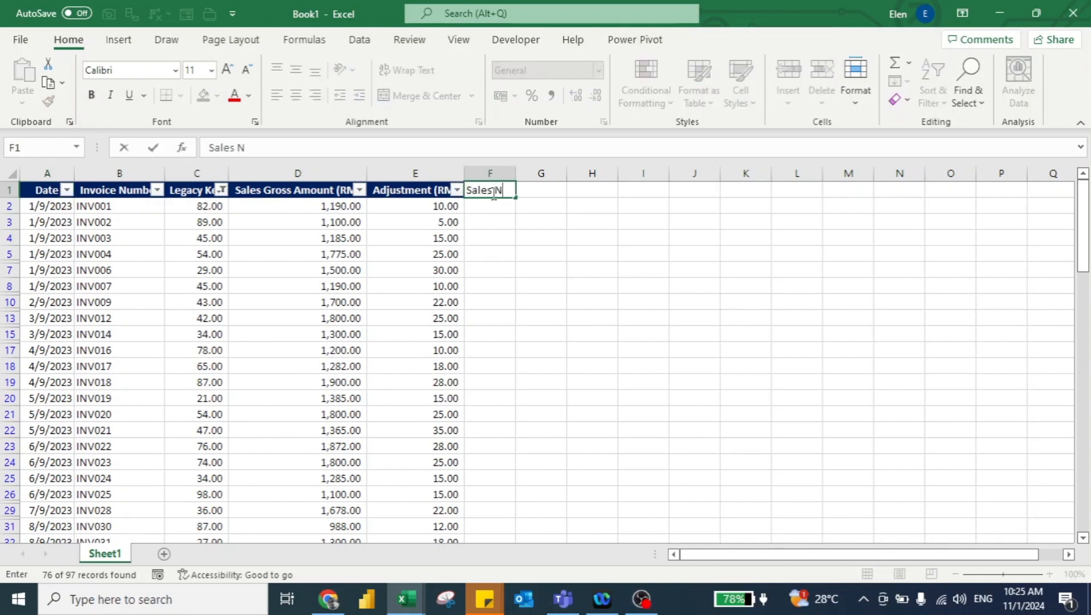
pyautogui.write('et Amount')
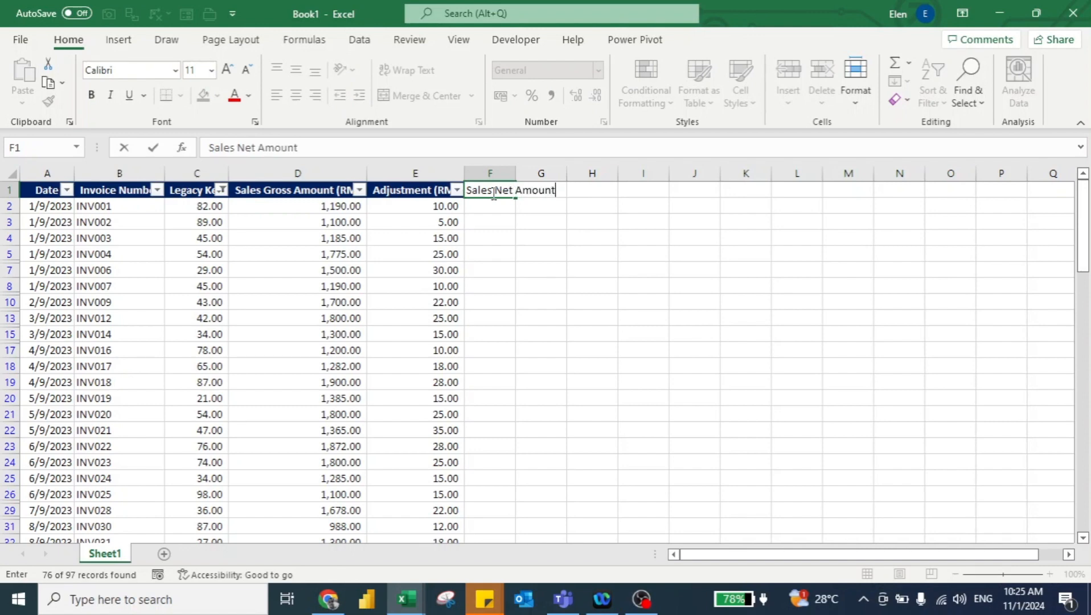
pyautogui.press('Return')
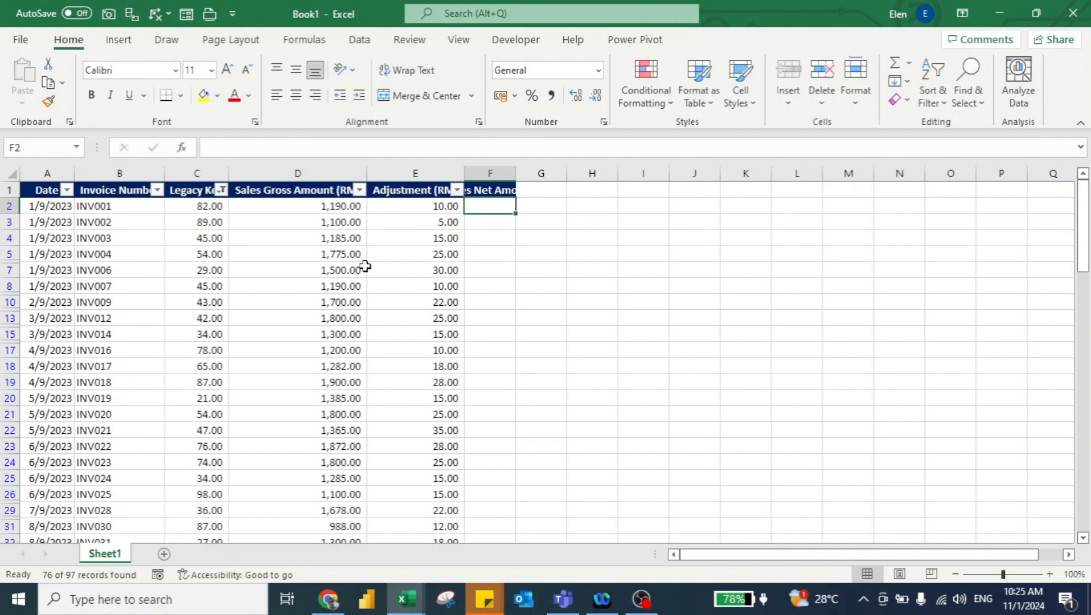
# Step: Calculate the first row's net amount as =D2-E2, fill it down the column, and autofit the column width
pyautogui.write('=')
pyautogui.press('Left')
pyautogui.press('Left')
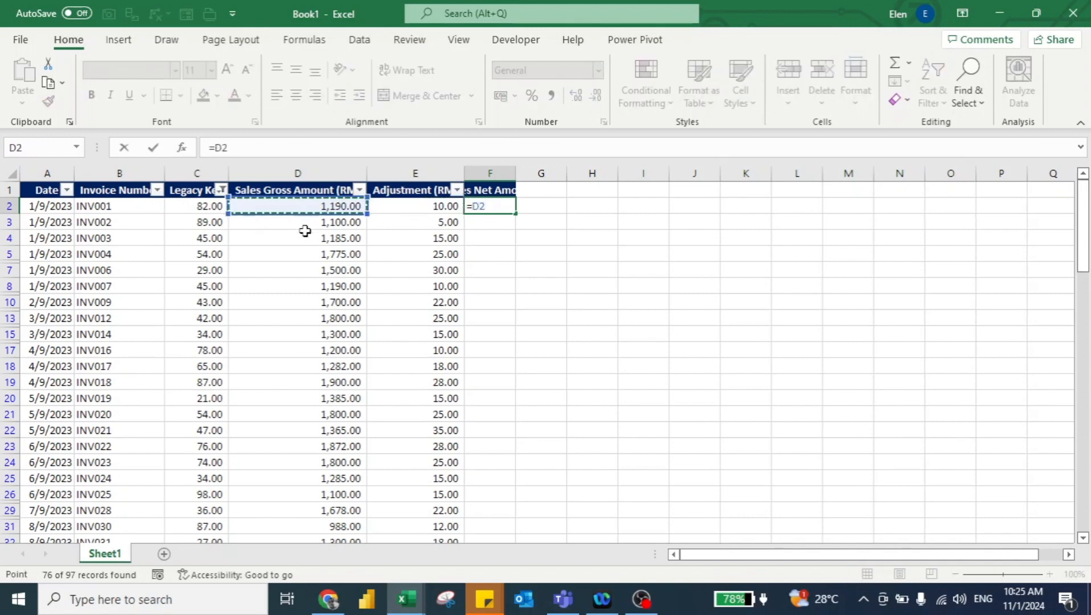
pyautogui.write('-')
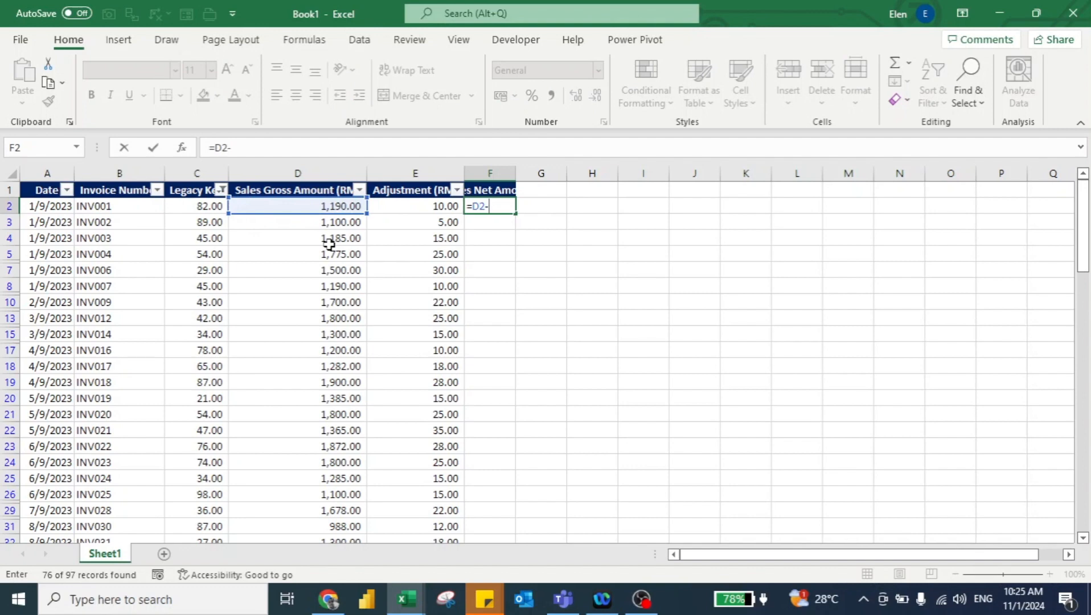
pyautogui.click(435, 205)
pyautogui.press('Return')
pyautogui.press('Up')
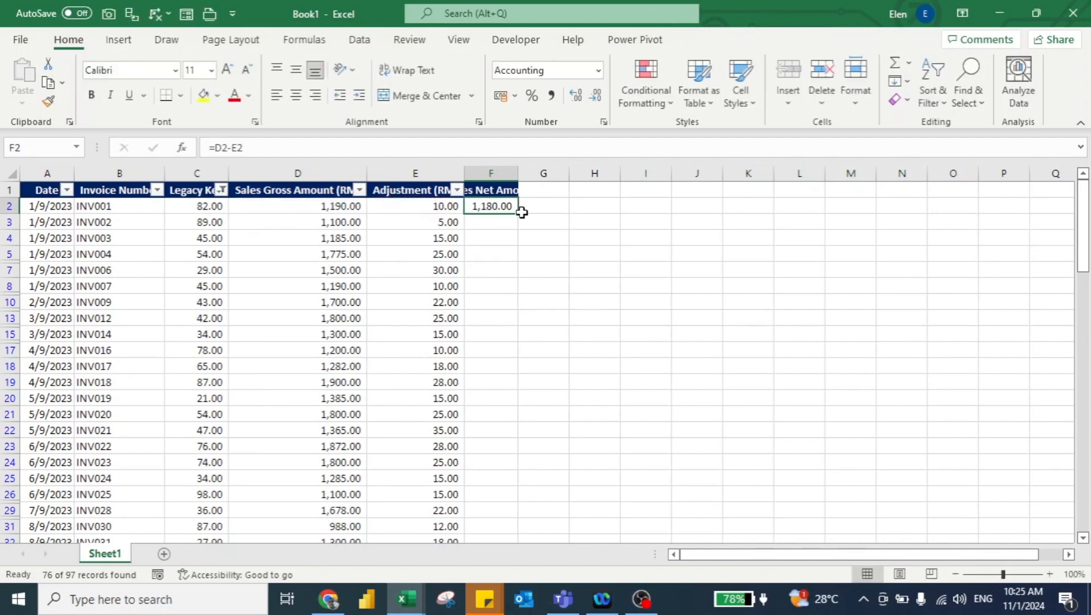
pyautogui.doubleClick(521, 212)
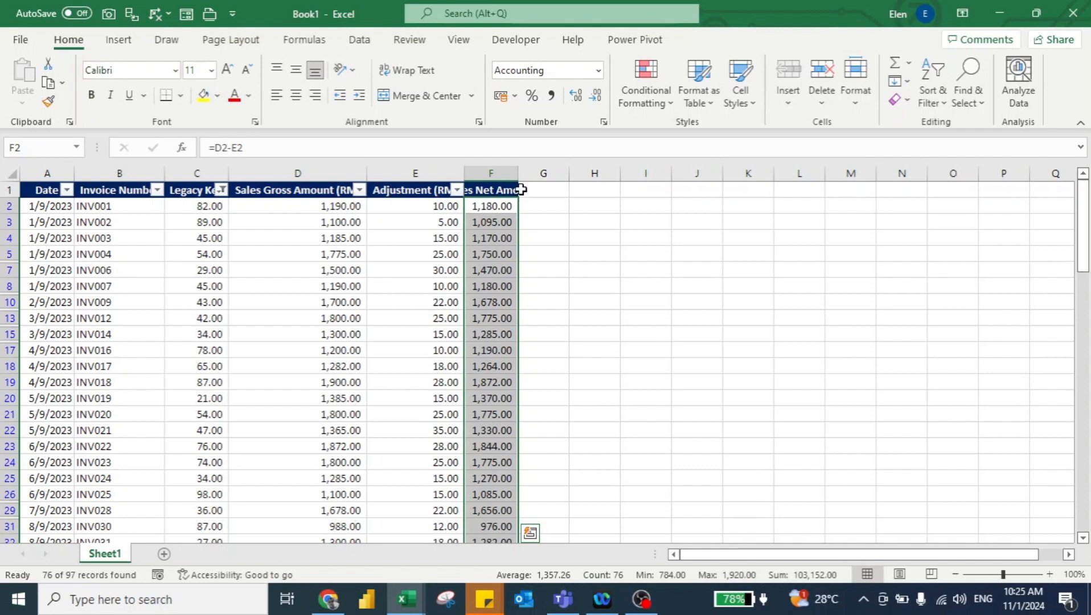
pyautogui.doubleClick(518, 172)
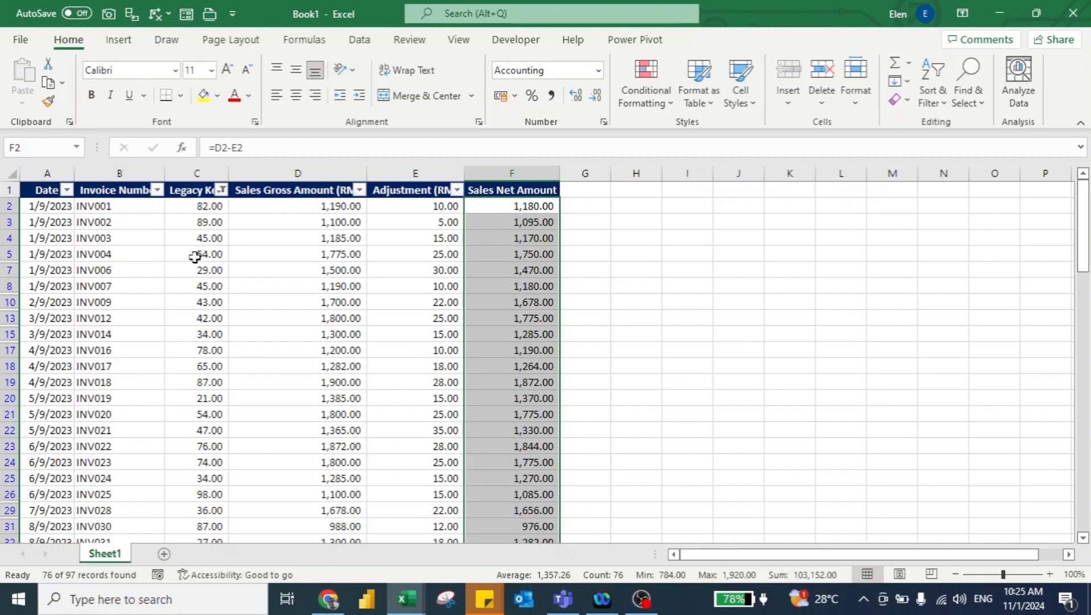
# Step: Close the practice workbook without saving it
pyautogui.hotkey('ctrl', 'w')
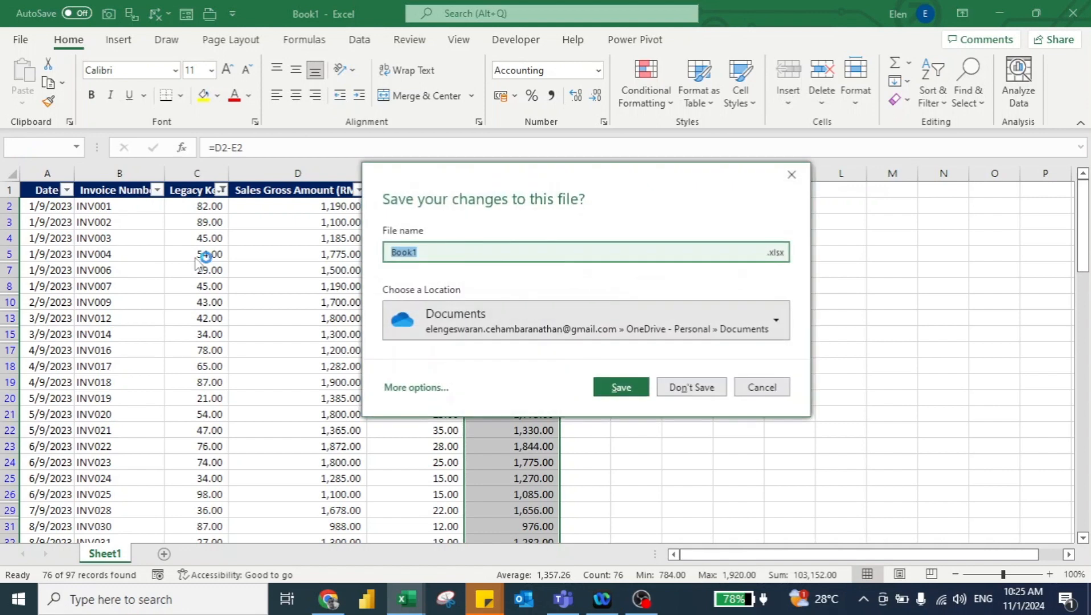
pyautogui.click(692, 388)
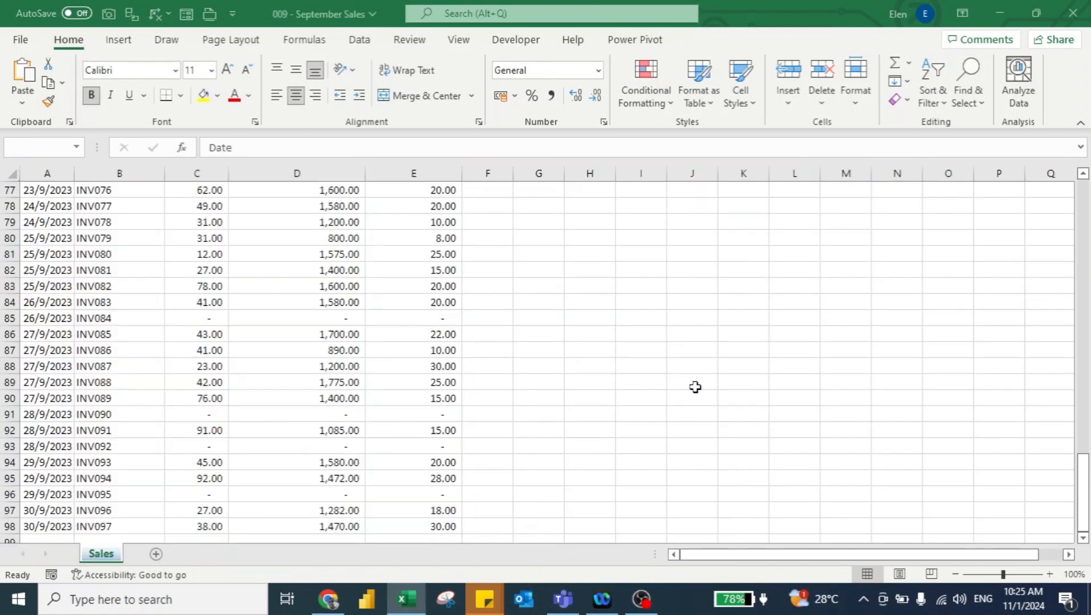
pyautogui.hotkey('alt', 'Tab')
pyautogui.hotkey('alt', 'shift', 'Tab')
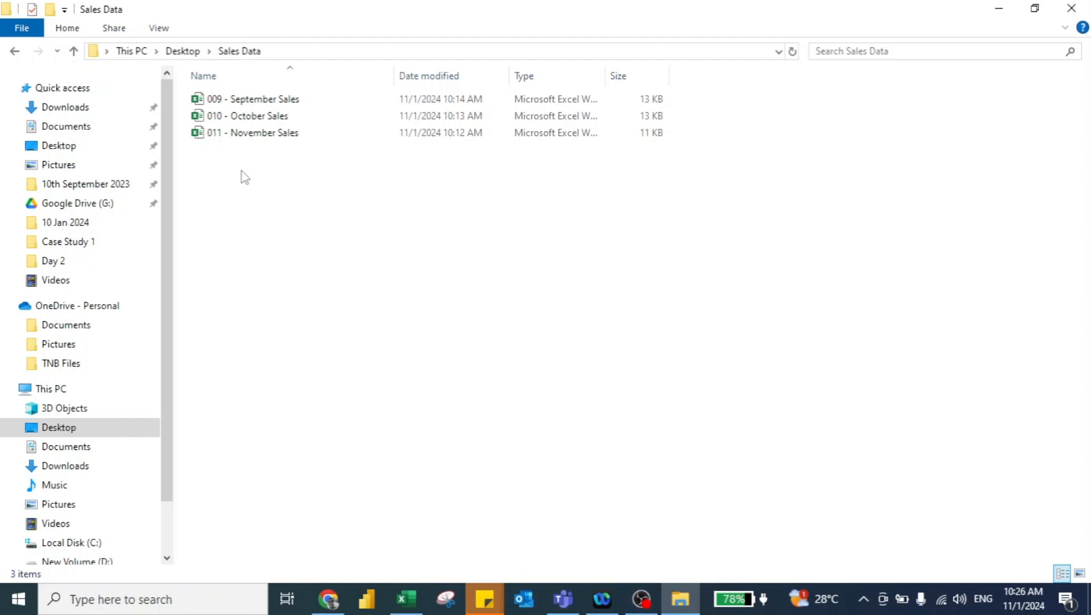
pyautogui.hotkey('alt', 'Tab')
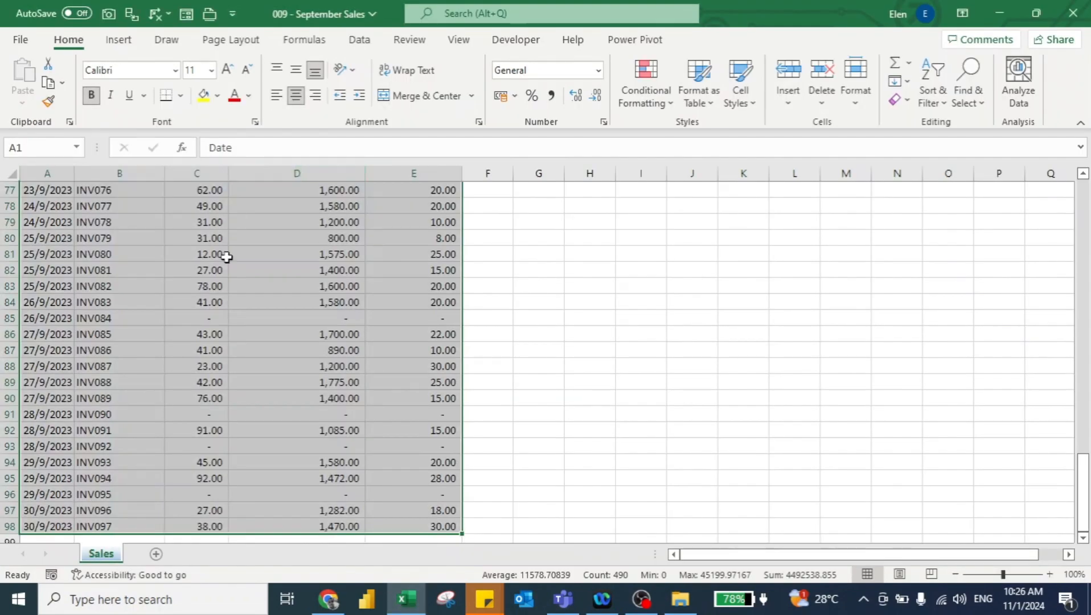
# Step: In the September Sales sheet, write requirement note 1 beside the data: to remove 0 of legacy
pyautogui.hotkey('ctrl', 'Home')
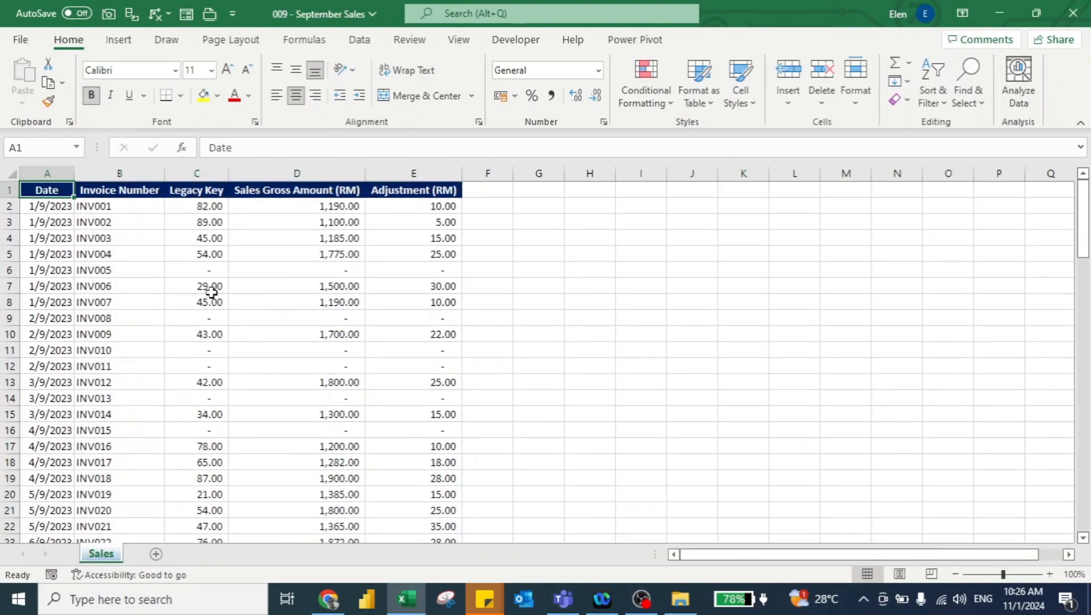
pyautogui.click(595, 232)
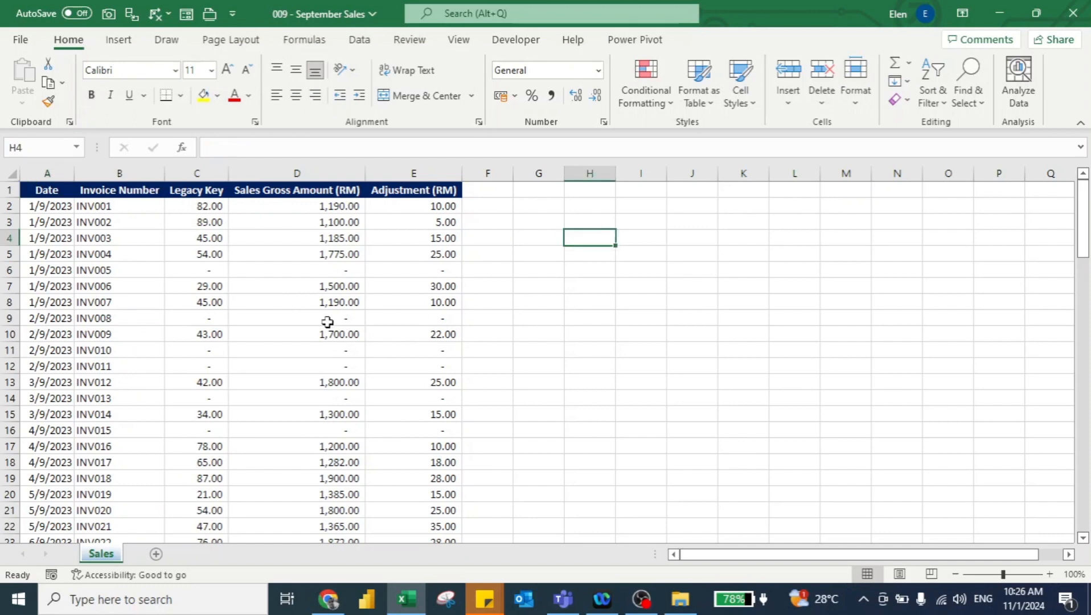
pyautogui.write('1')
pyautogui.press('Tab')
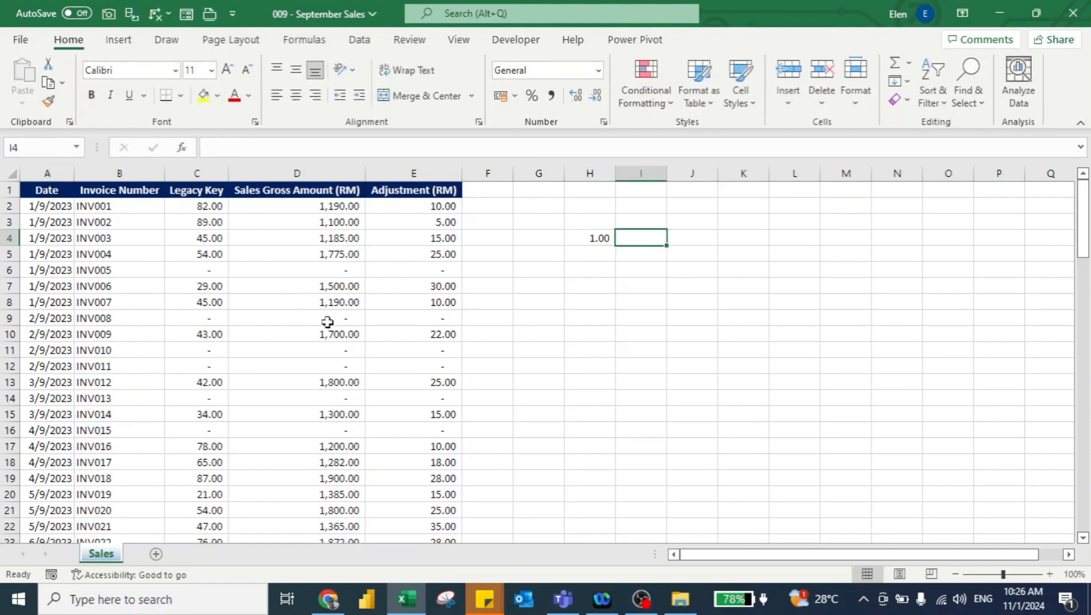
pyautogui.write('to remov')
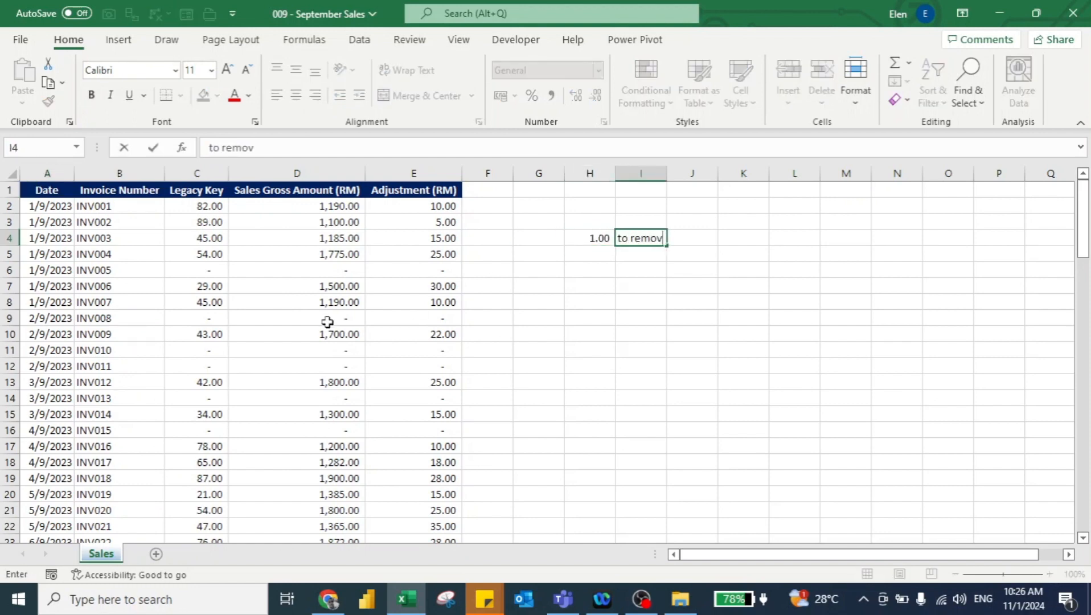
pyautogui.write('e 0 of legacy')
pyautogui.press('Return')
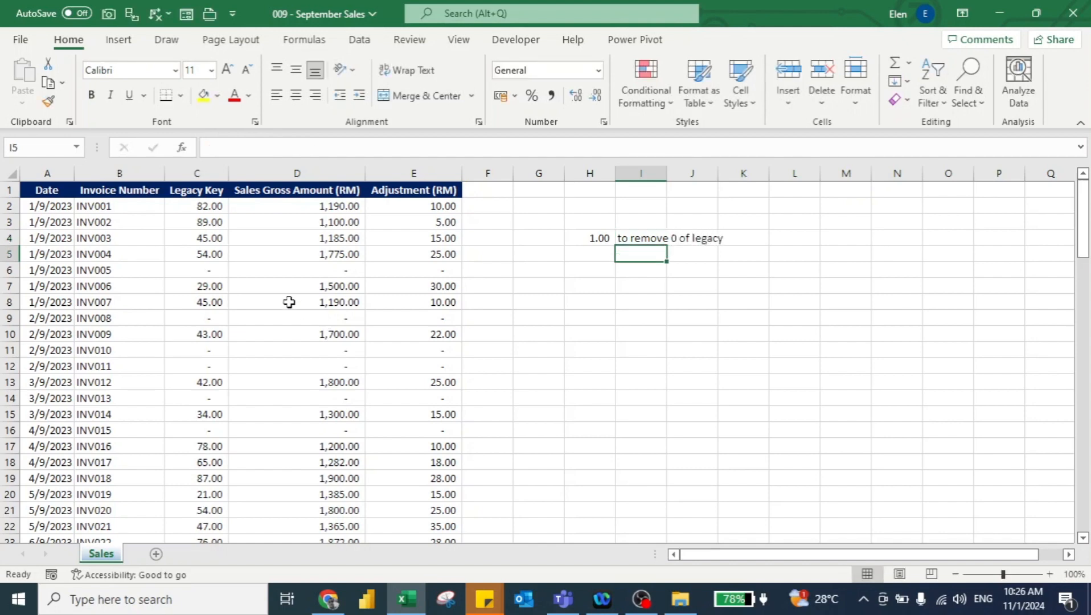
# Step: Add requirement note 2 below it: need to calculate the sales net amount
pyautogui.click(197, 265)
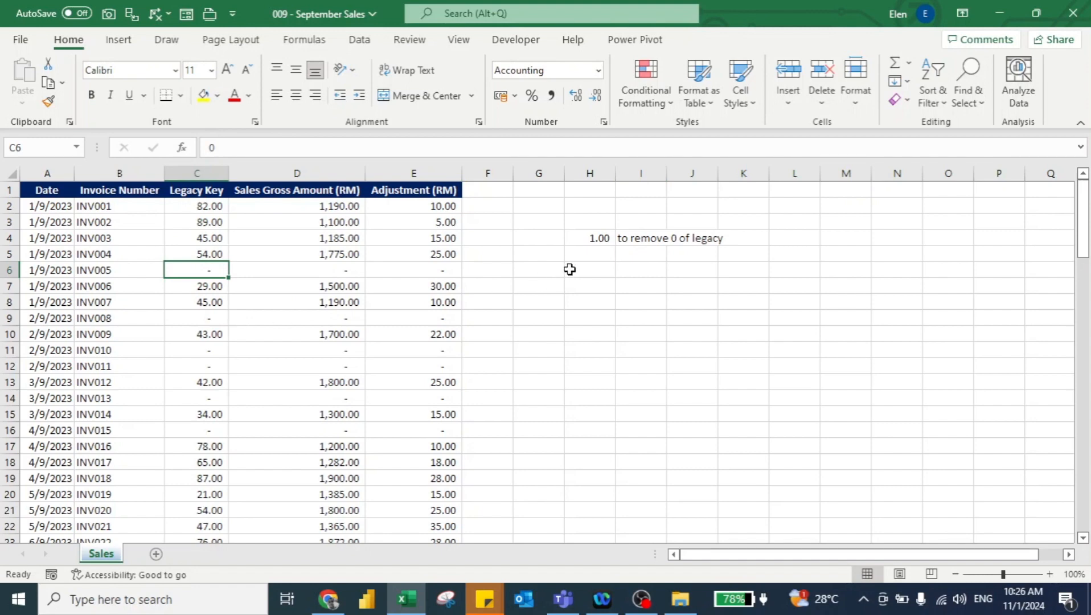
pyautogui.click(595, 251)
pyautogui.write('2')
pyautogui.press('Tab')
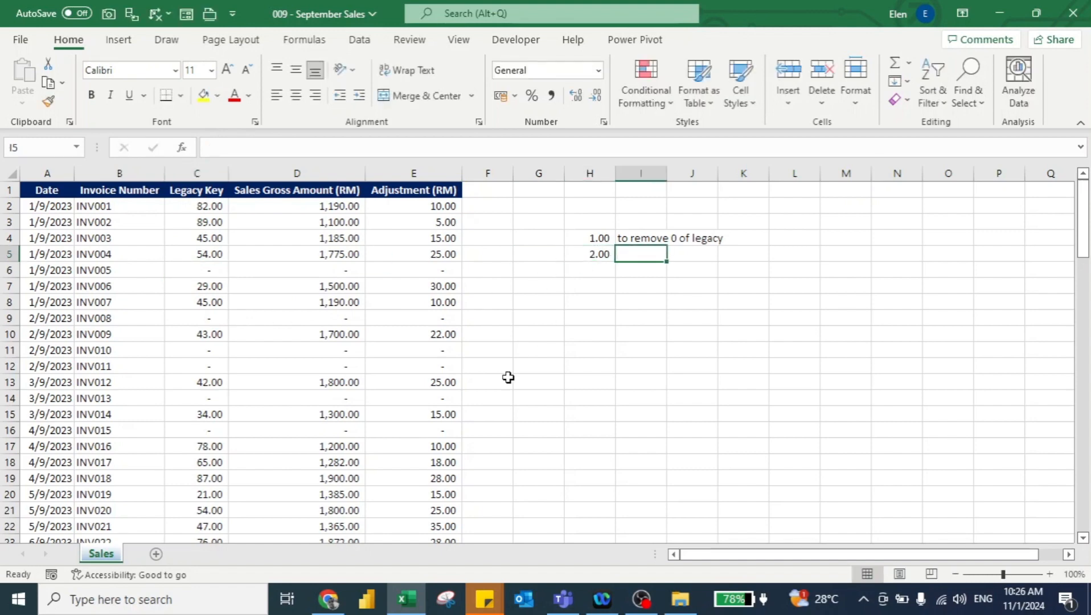
pyautogui.write('need to cla')
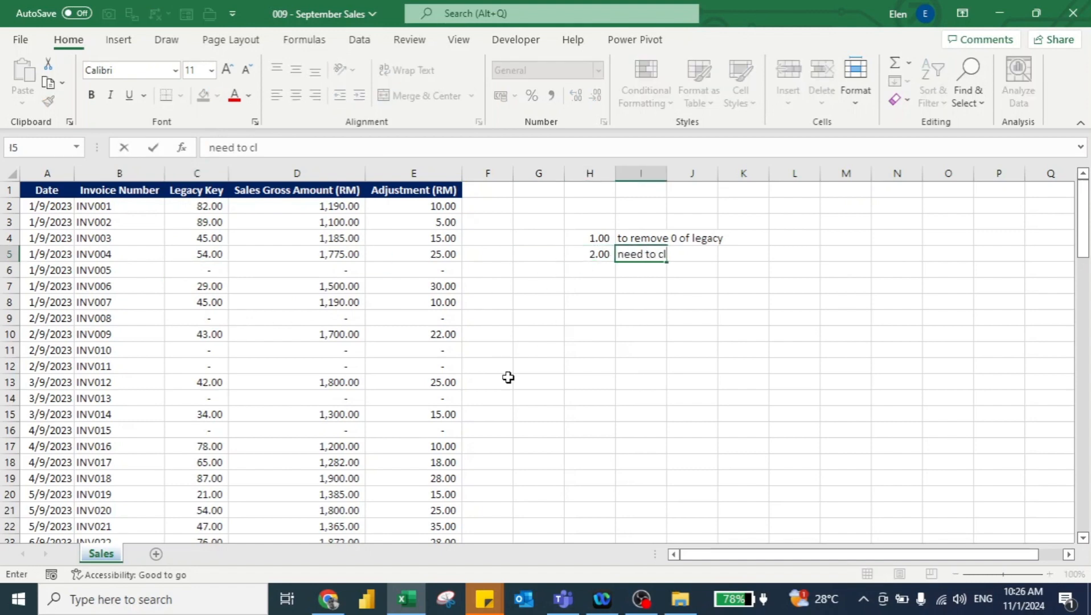
pyautogui.press('BackSpace')
pyautogui.press('BackSpace')
pyautogui.write('alculate the sales n')
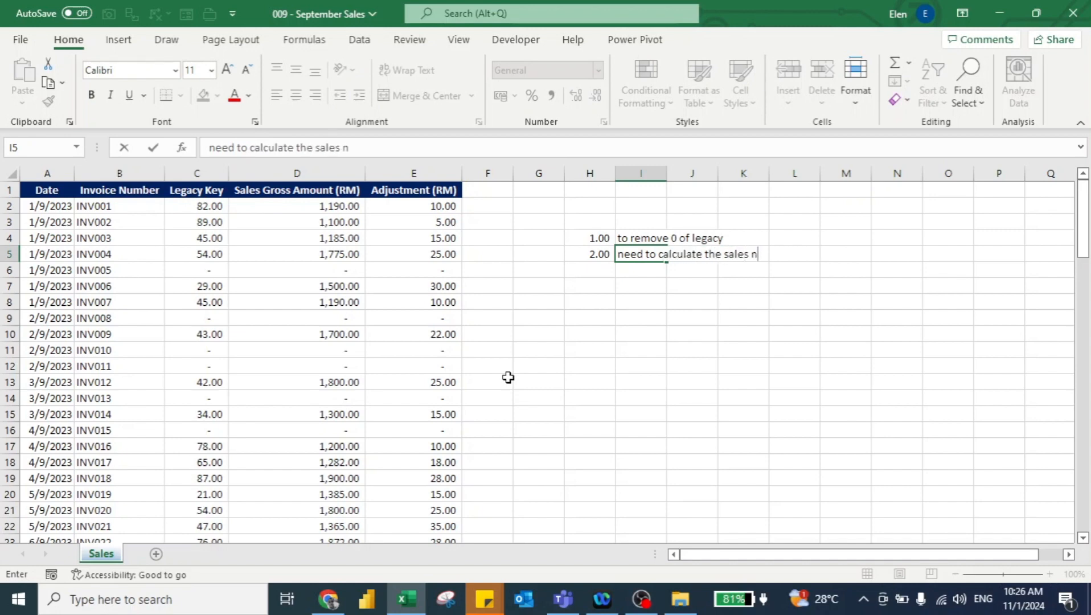
pyautogui.write('et amount')
pyautogui.press('Return')
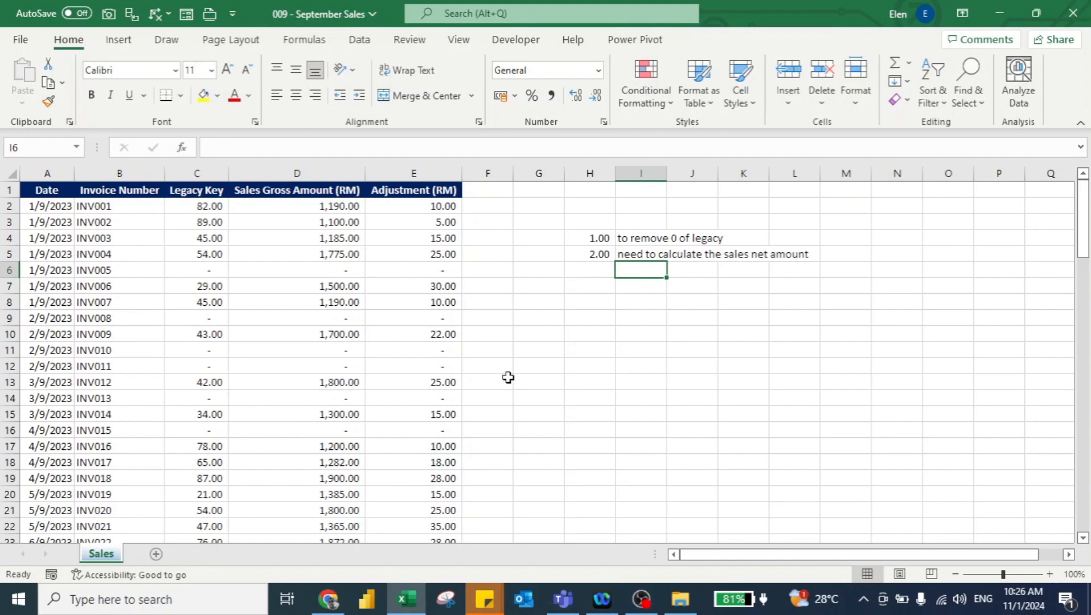
# Step: Create a new blank workbook
pyautogui.press('Up')
pyautogui.press('Left')
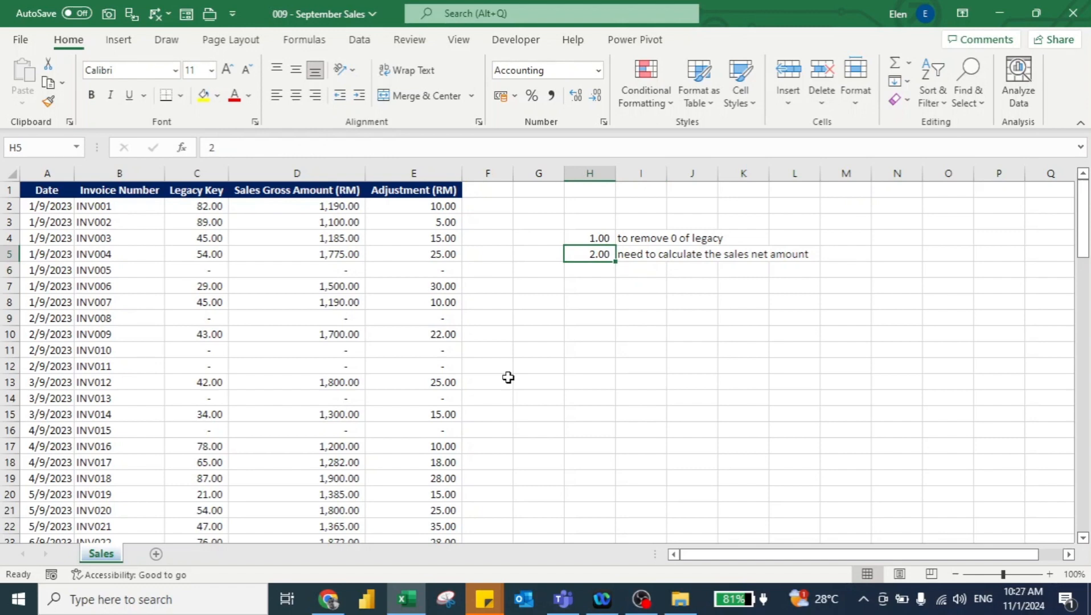
pyautogui.hotkey('ctrl', 'n')
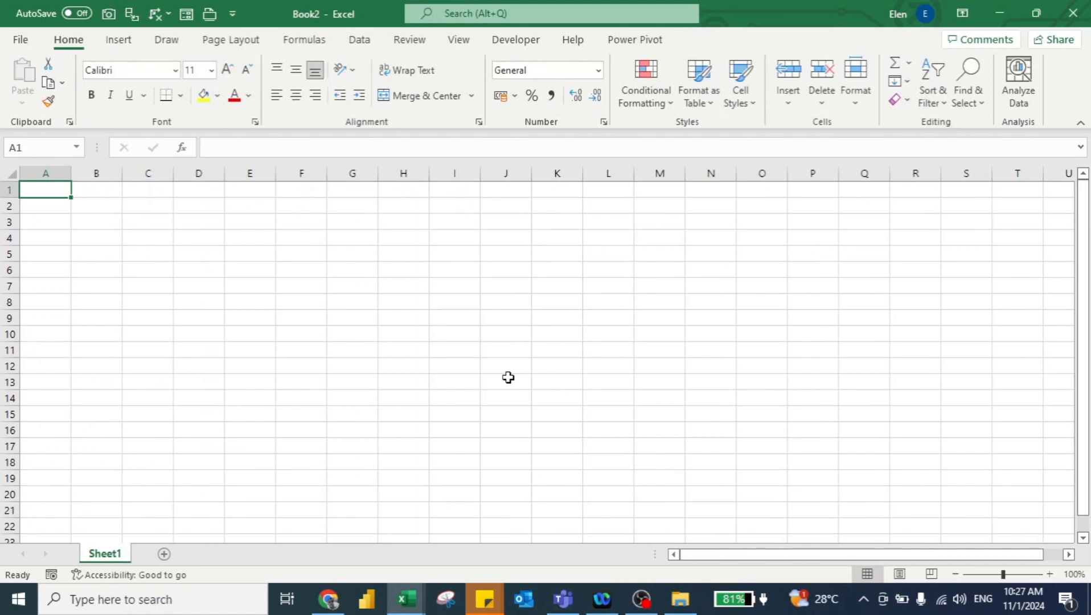
# Step: Start a Get Data import from an Excel workbook
pyautogui.click(354, 41)
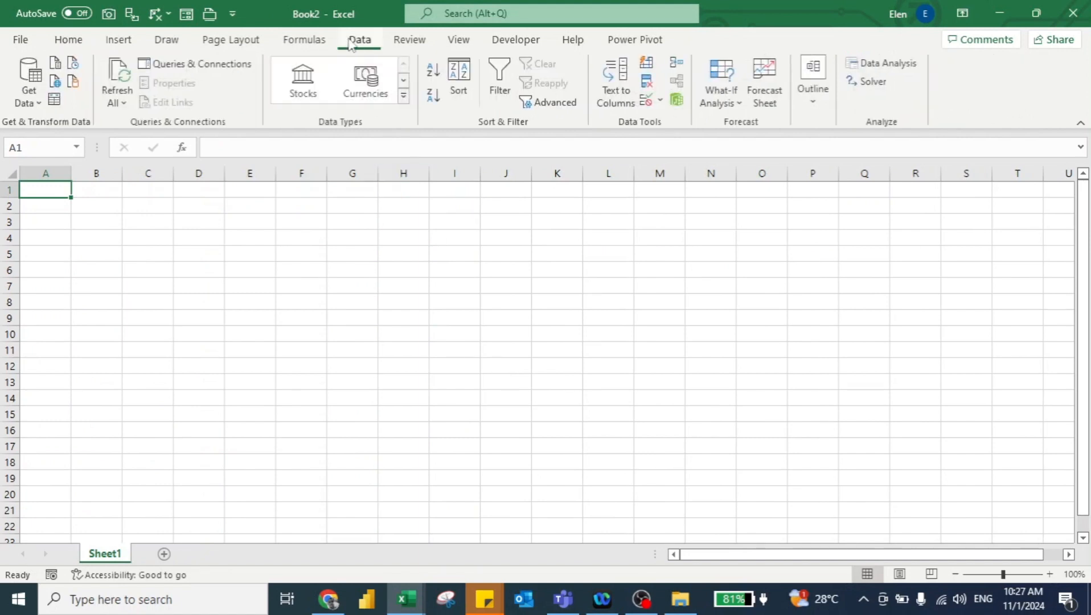
pyautogui.click(30, 96)
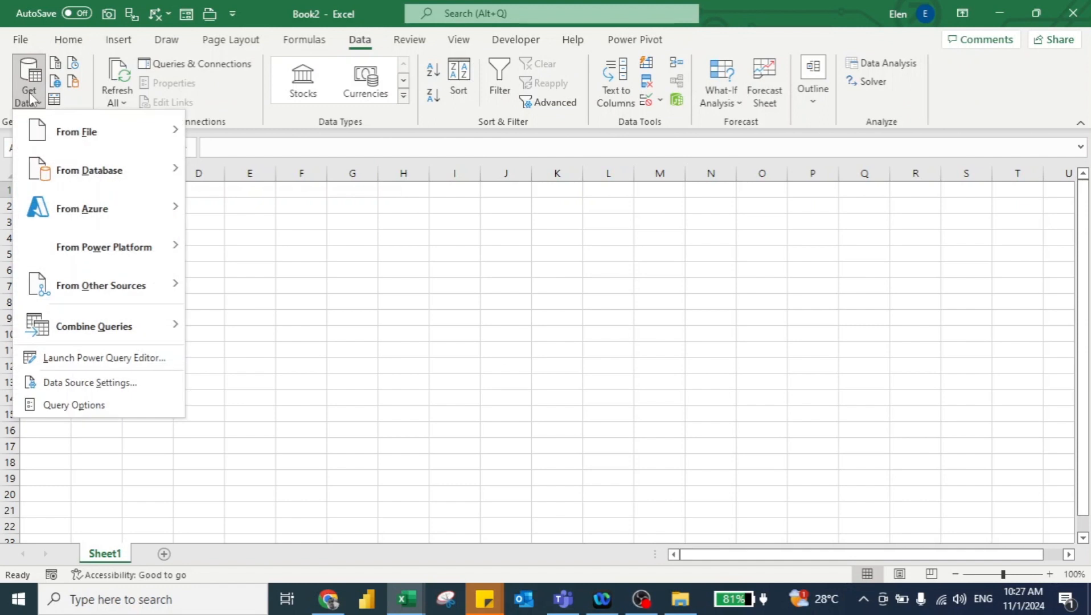
pyautogui.moveTo(66, 138)
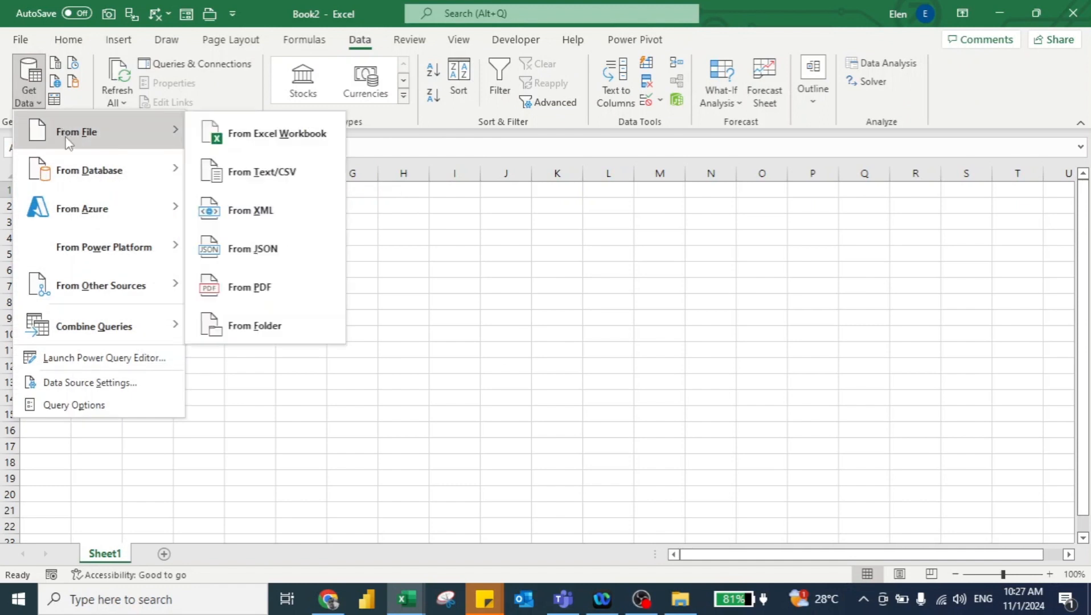
pyautogui.click(253, 149)
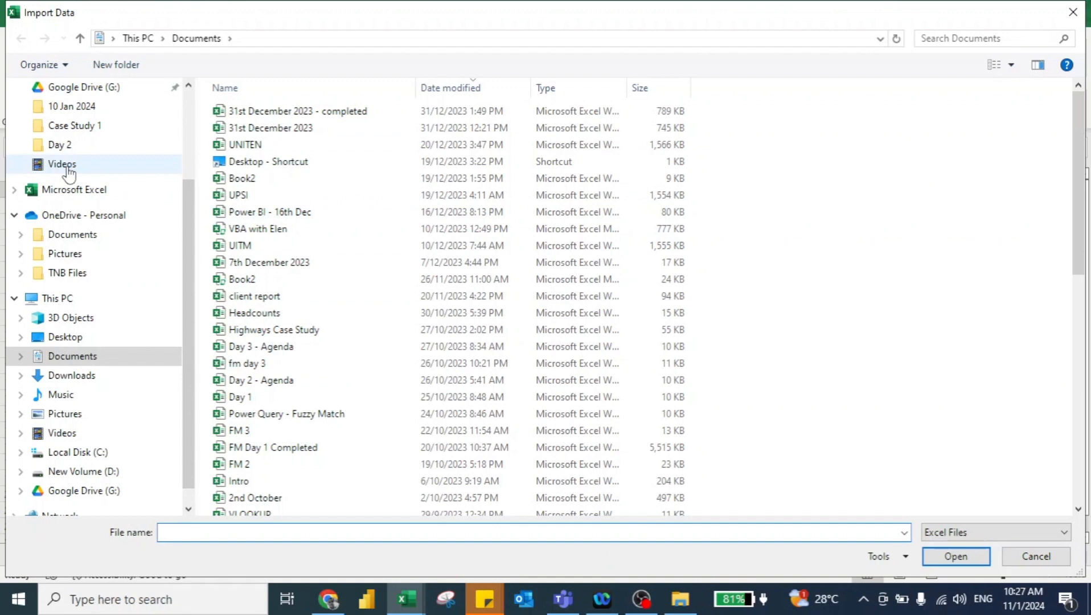
# Step: Import the 009 - September Sales workbook from the Sales Data folder on the Desktop
pyautogui.scroll(2, 72, 143)
pyautogui.click(71, 126)
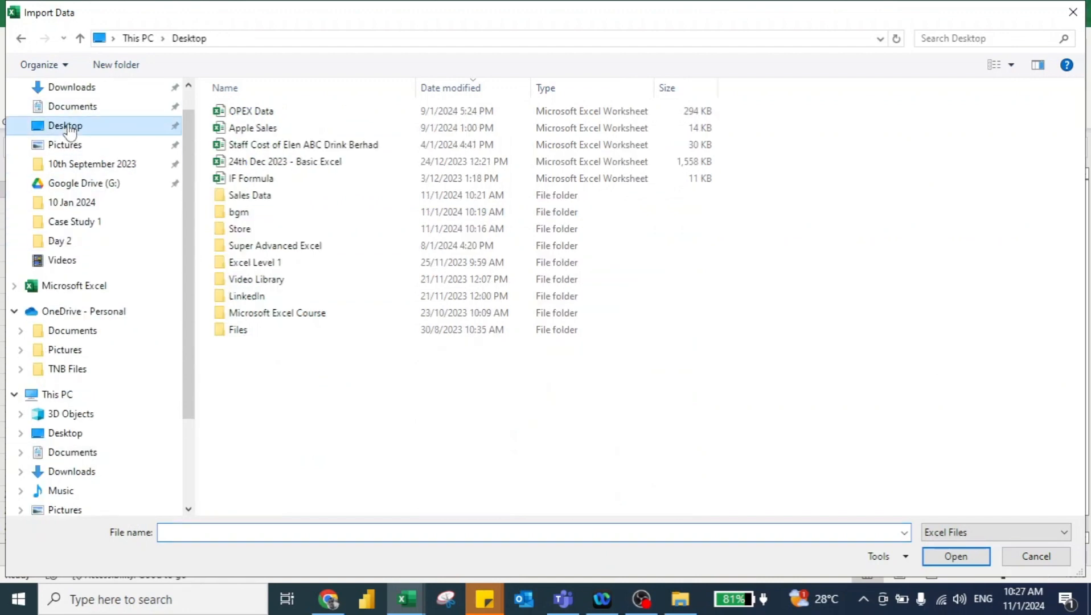
pyautogui.doubleClick(241, 196)
pyautogui.click(246, 114)
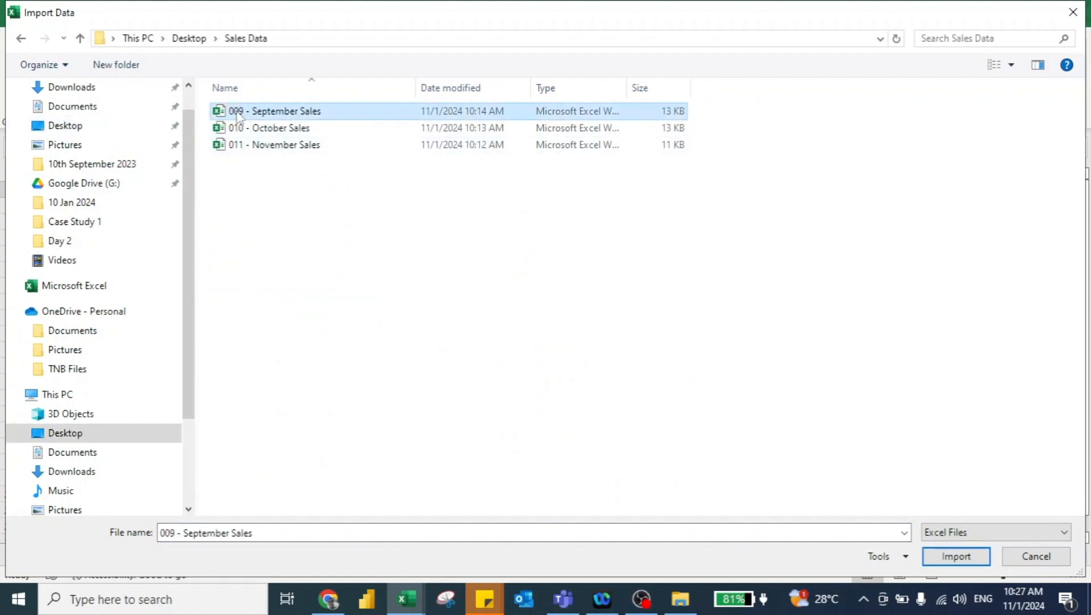
pyautogui.click(950, 561)
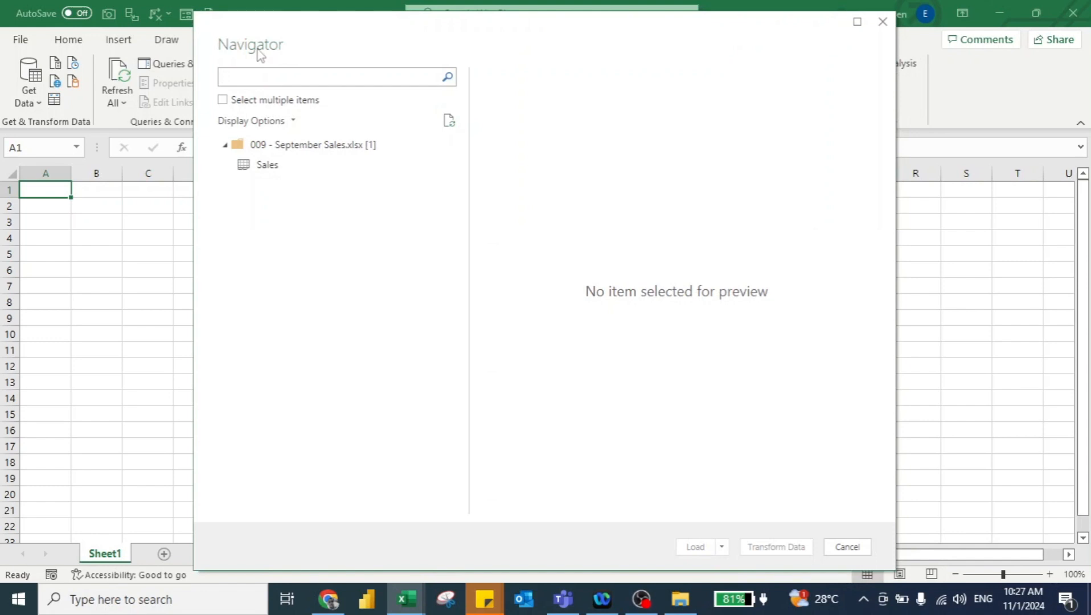
# Step: Preview the Sales table from the workbook and load it into the new workbook
pyautogui.click(260, 168)
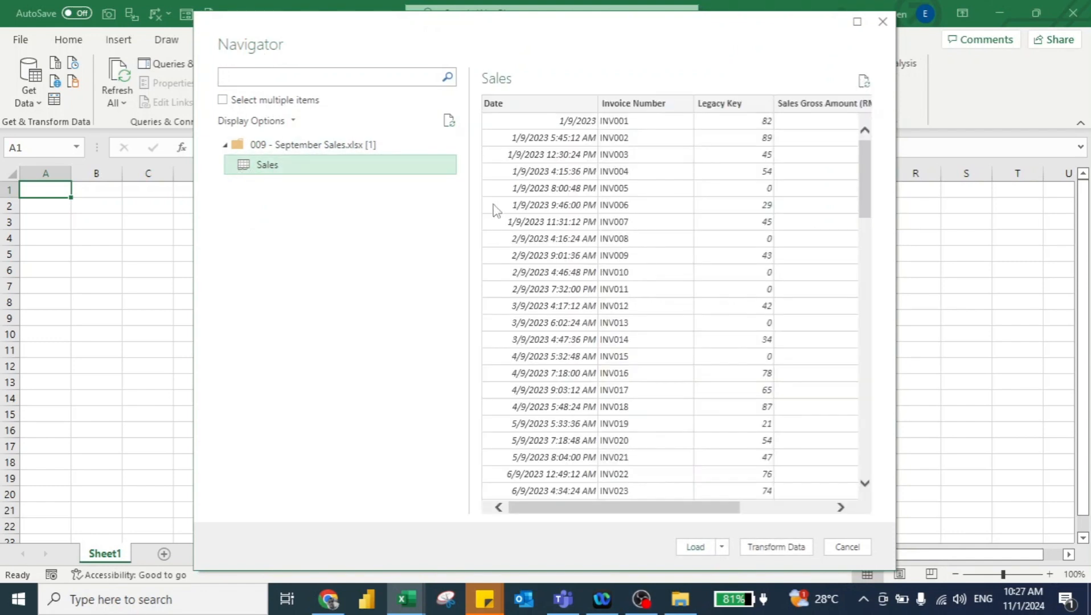
pyautogui.hscroll(3, 689, 302)
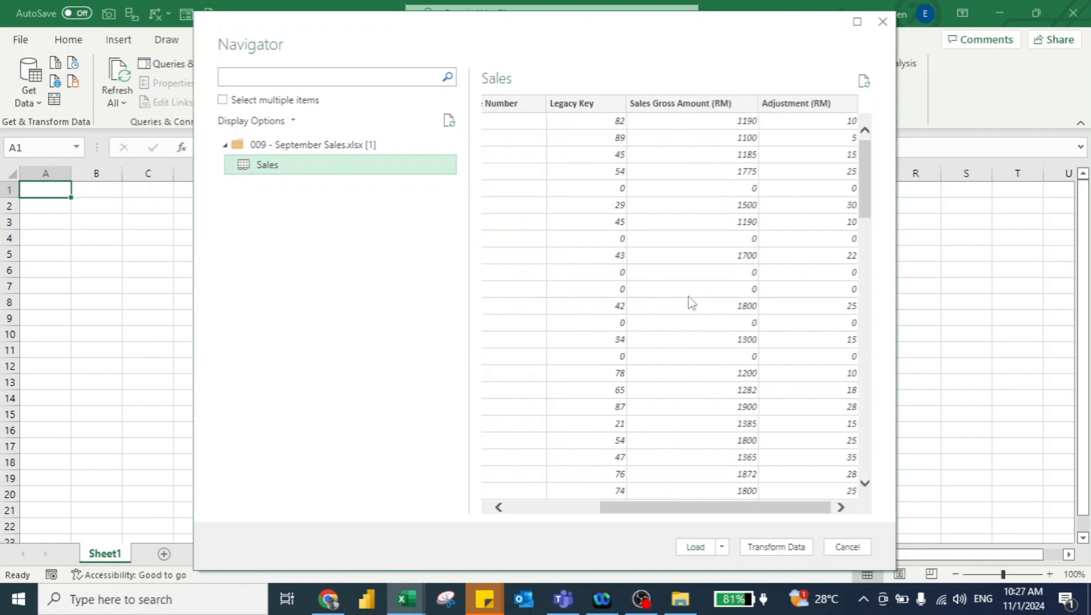
pyautogui.hscroll(-3, 689, 302)
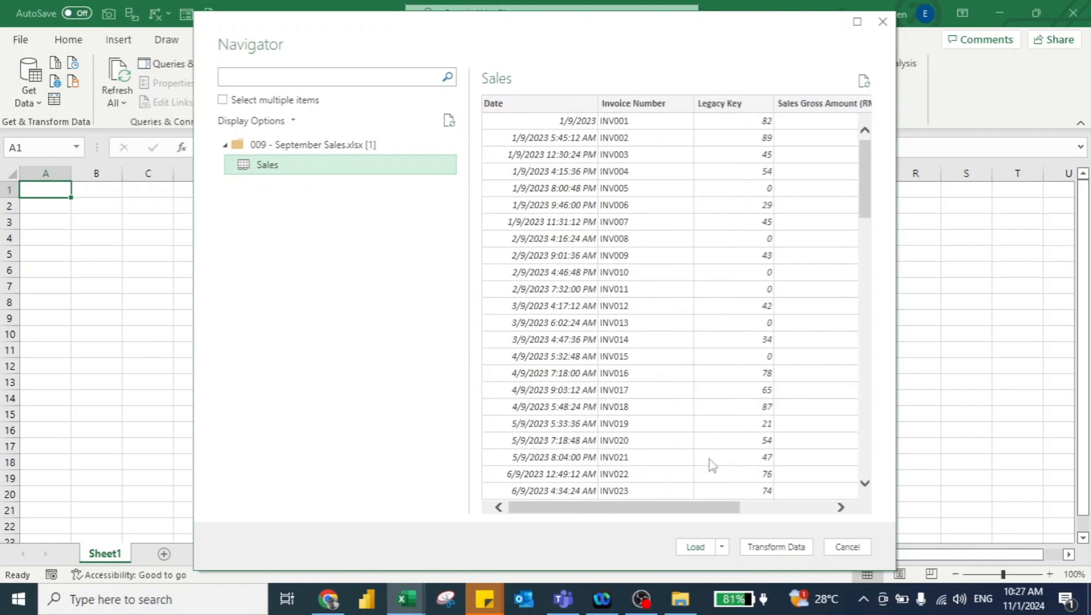
pyautogui.click(696, 548)
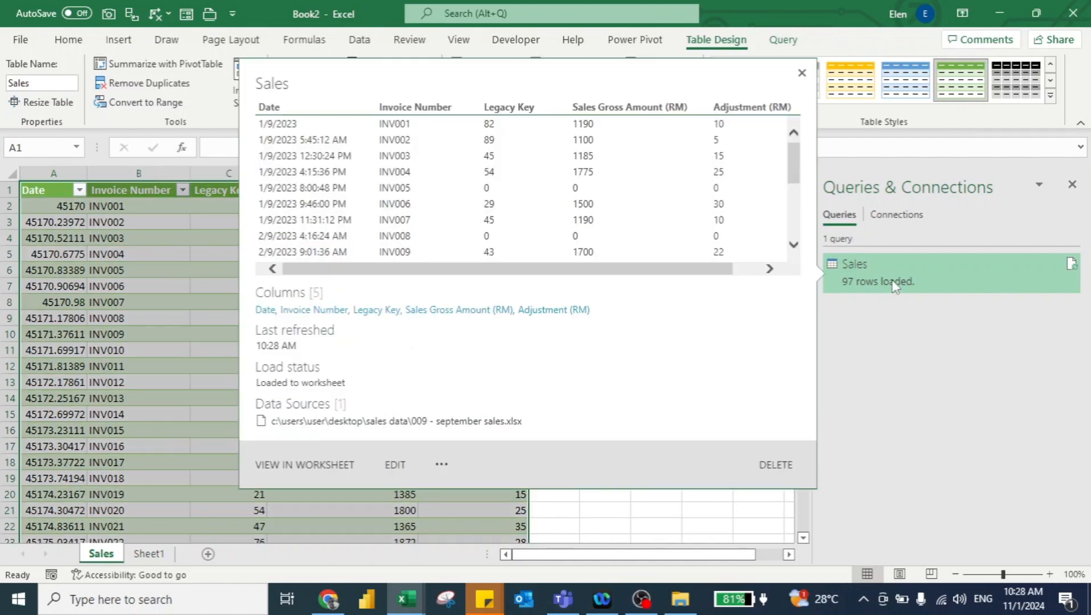
# Step: Open the Sales query for editing in the Power Query Editor
pyautogui.rightClick(894, 285)
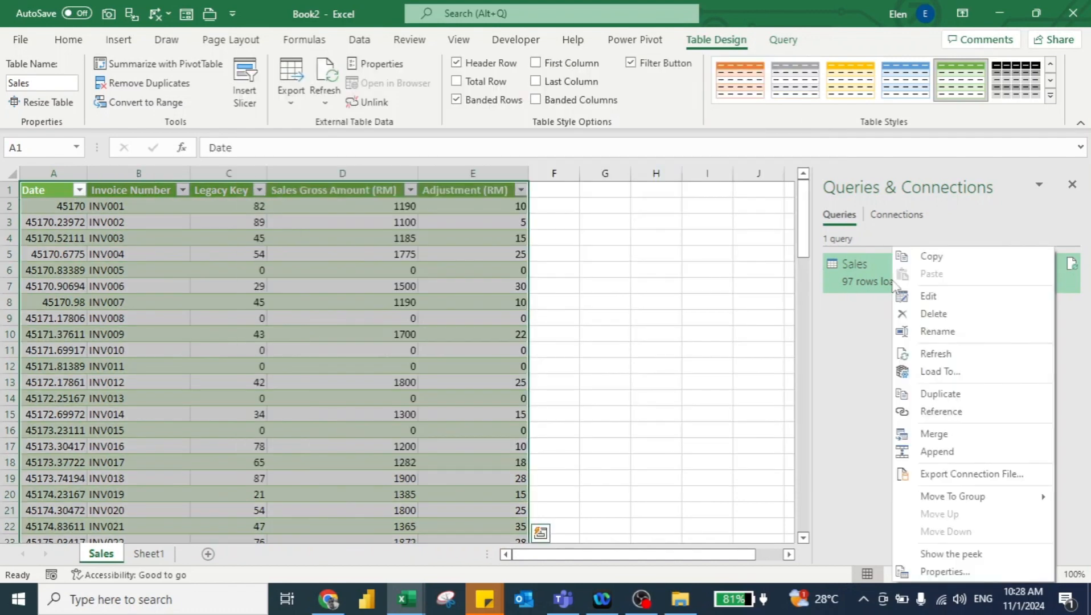
pyautogui.click(924, 298)
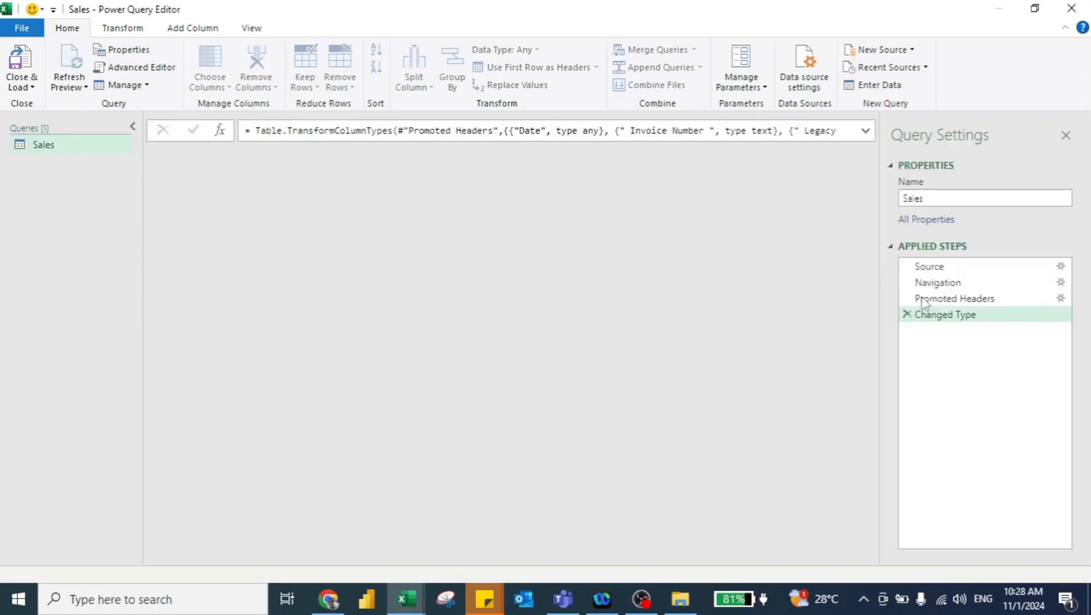
pyautogui.moveTo(923, 302); pyautogui.dragTo(918, 308)
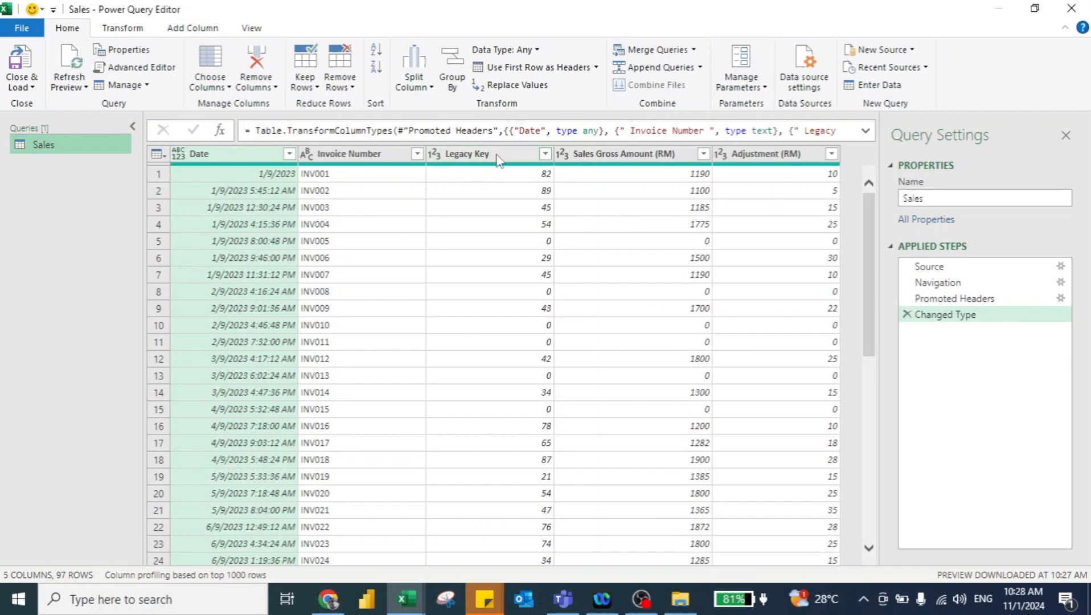
# Step: Filter the Legacy Key column to exclude the rows whose value is 0
pyautogui.click(542, 240)
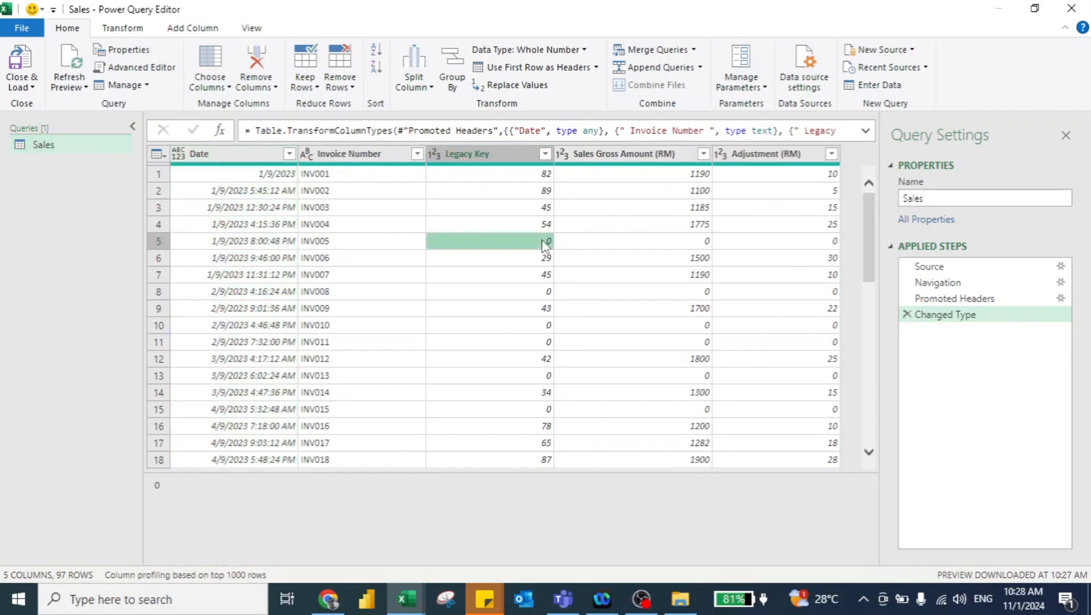
pyautogui.click(542, 325)
pyautogui.click(536, 289)
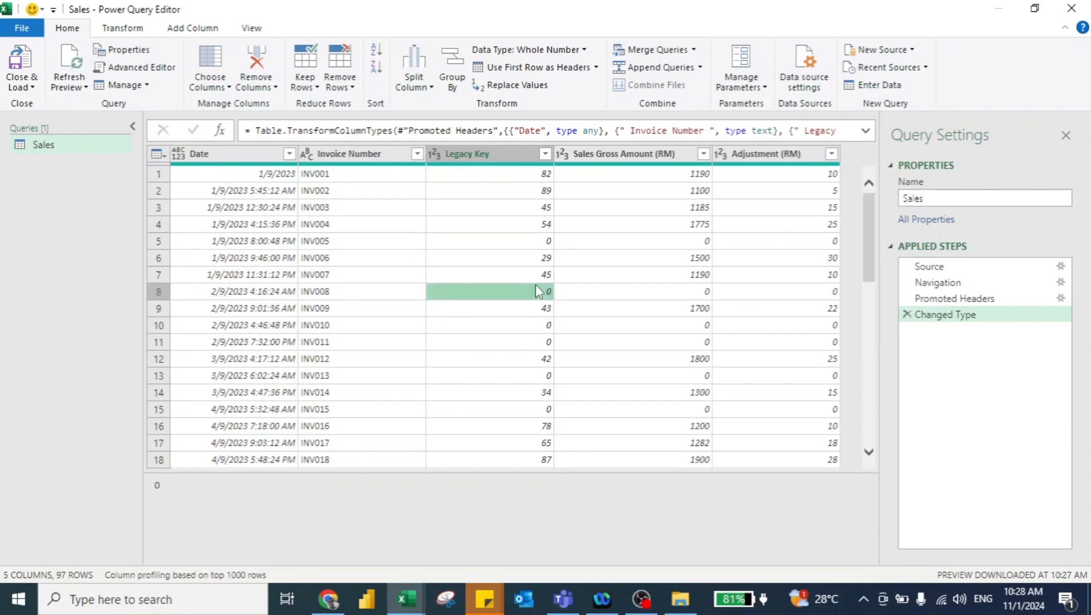
pyautogui.click(546, 154)
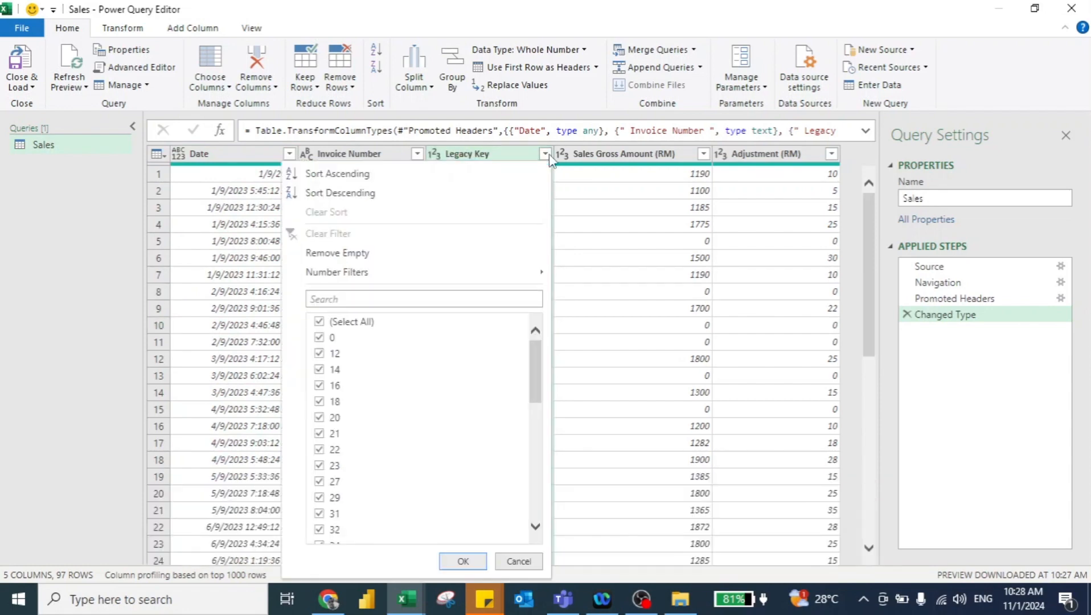
pyautogui.click(318, 340)
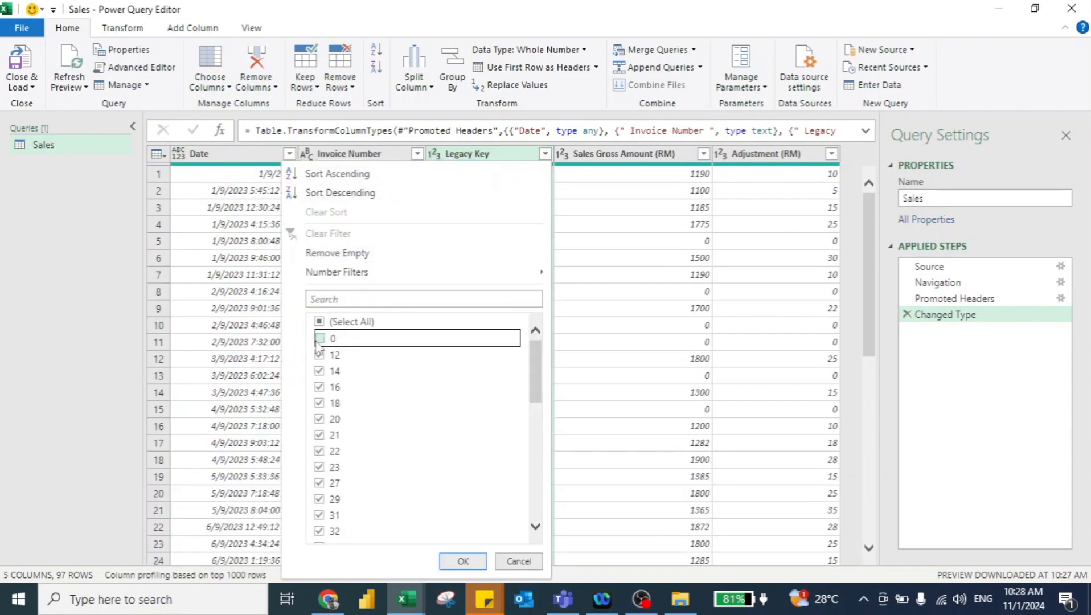
pyautogui.click(463, 561)
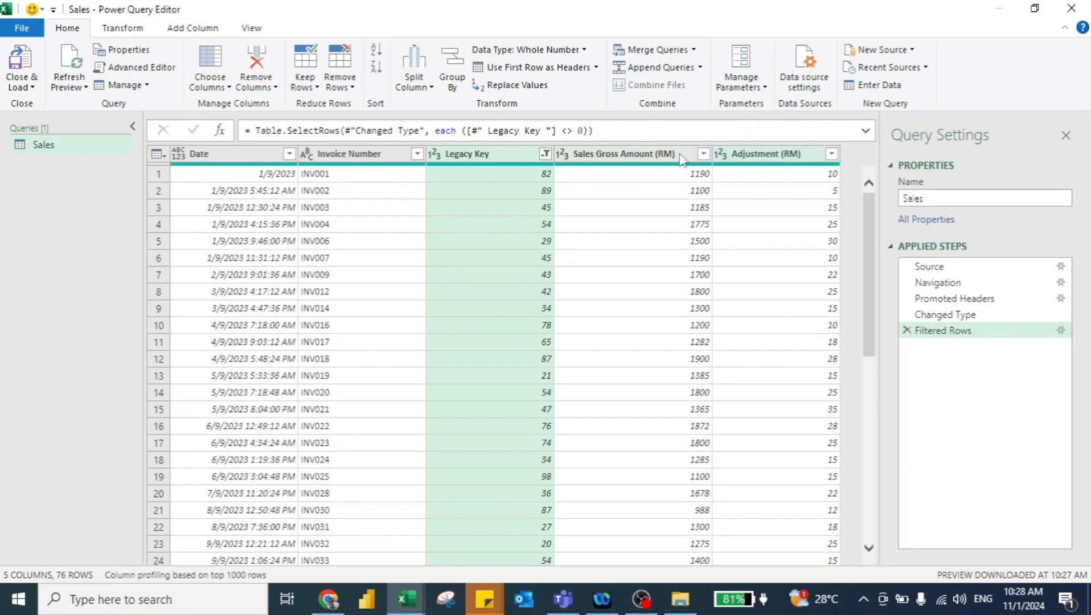
# Step: Add a column subtracting Adjustment (RM) from Sales Gross Amount (RM) and name it Sales Net Amount
pyautogui.click(631, 160)
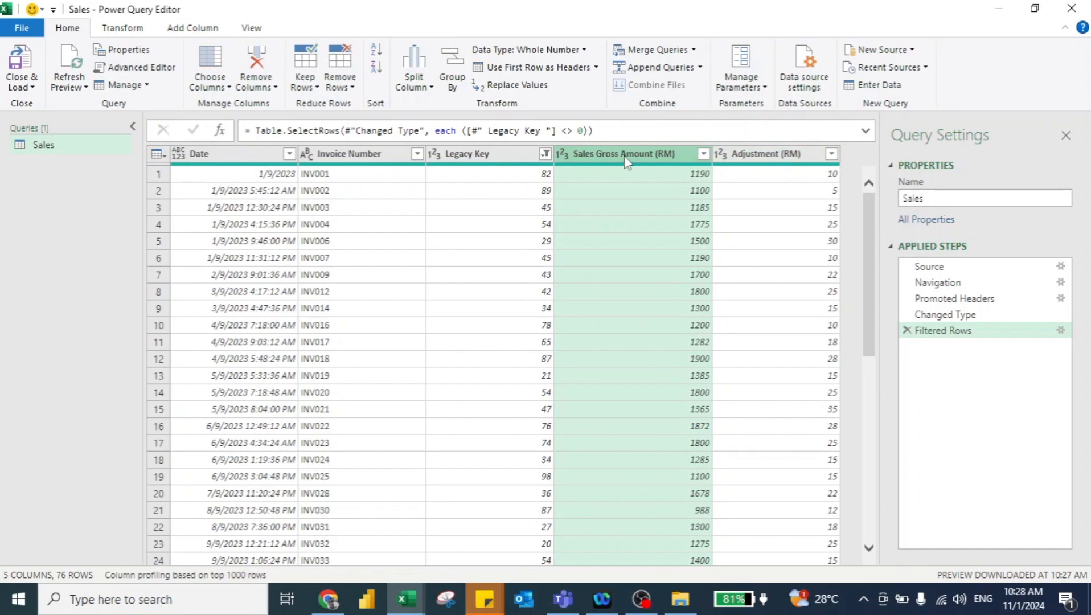
pyautogui.keyDown('ctrl'); pyautogui.click(774, 156); pyautogui.keyUp('ctrl')
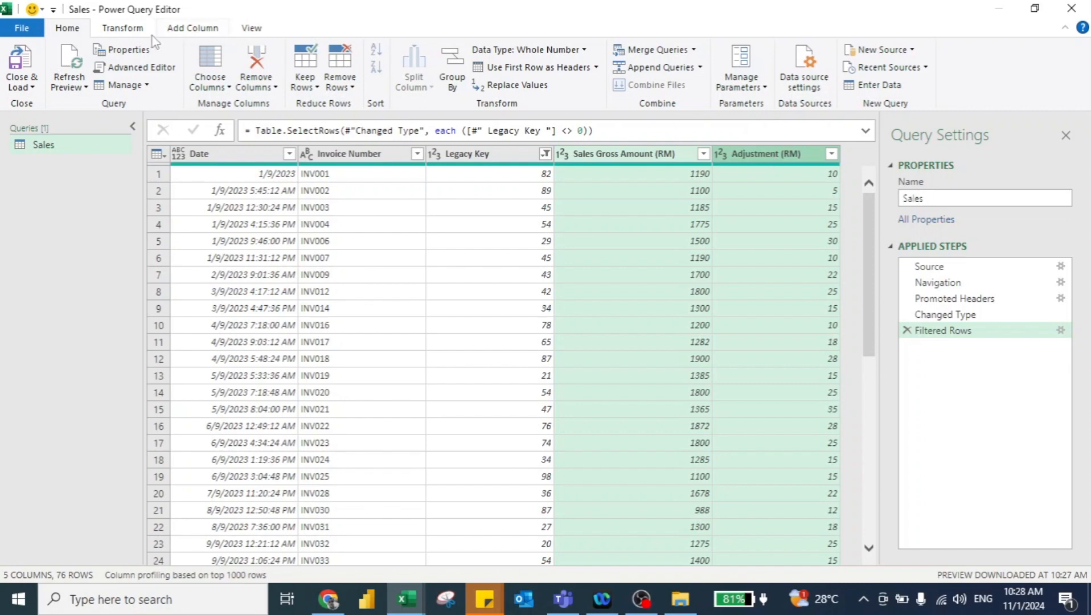
pyautogui.click(191, 28)
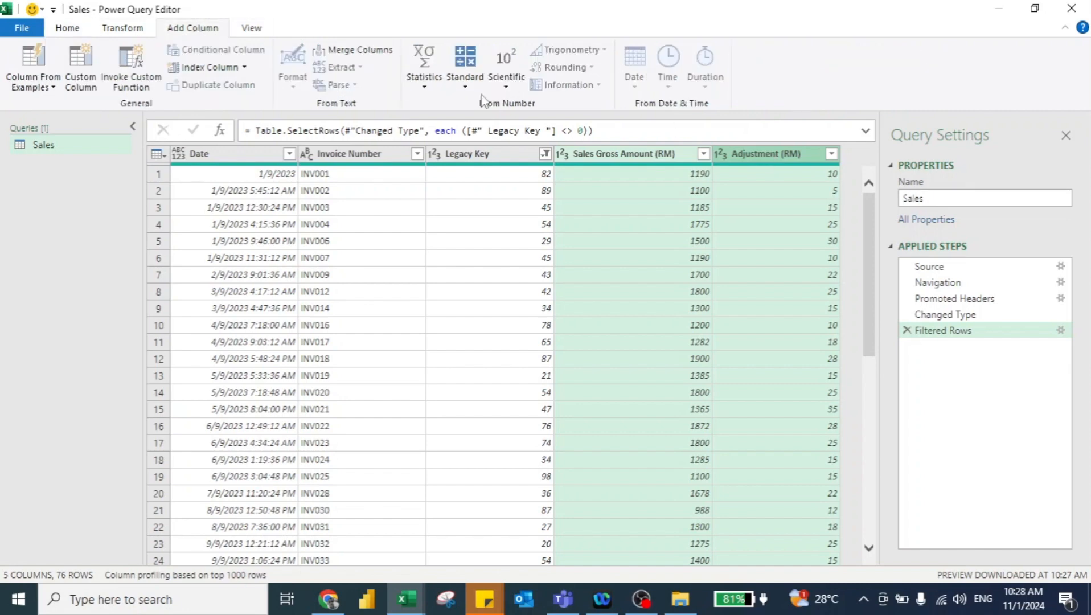
pyautogui.click(465, 86)
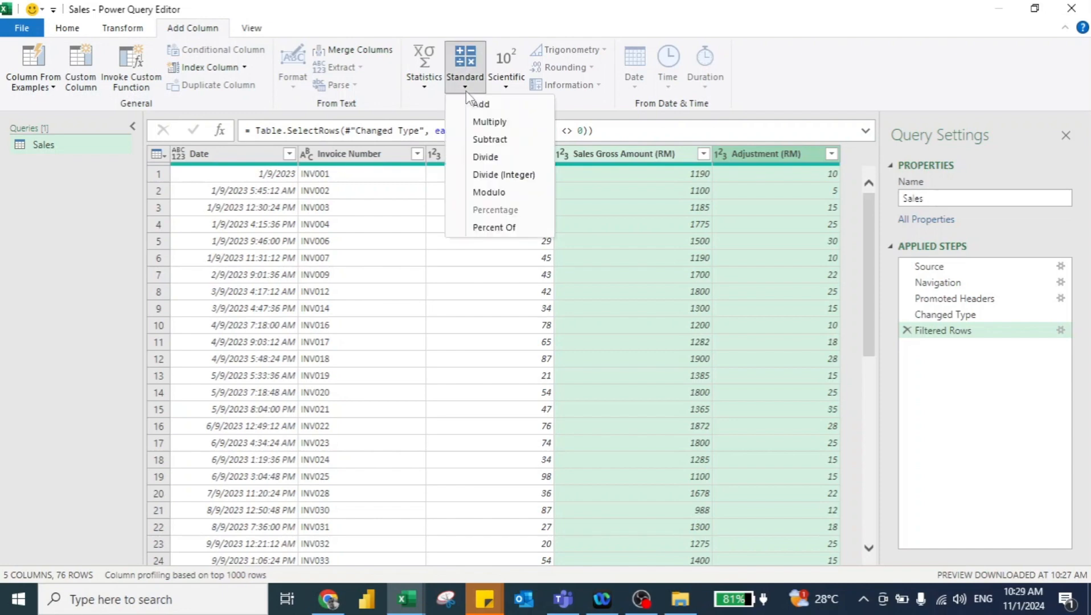
pyautogui.click(483, 139)
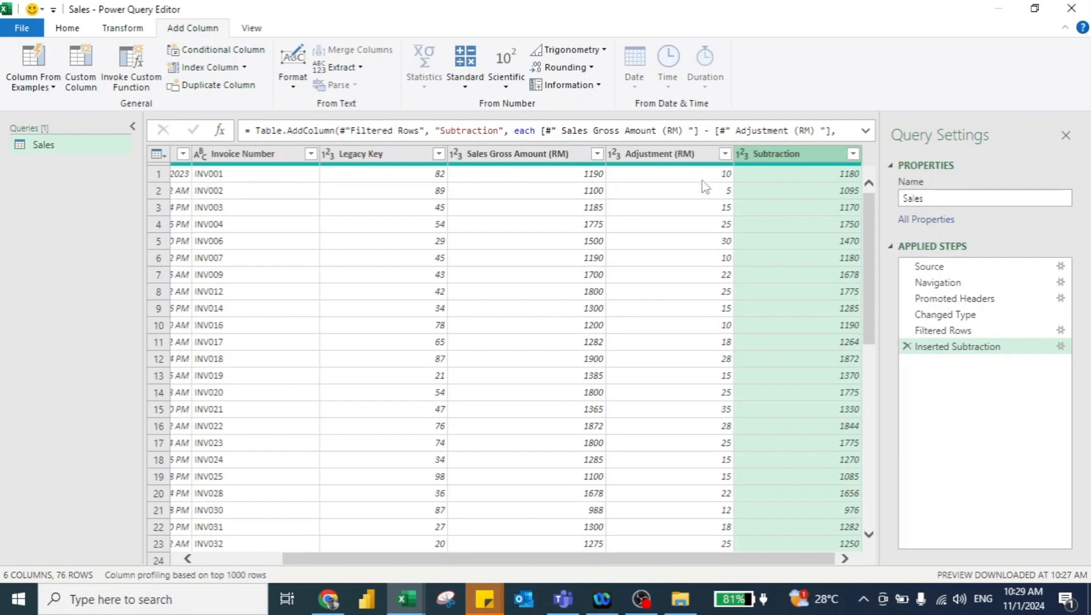
pyautogui.doubleClick(796, 157)
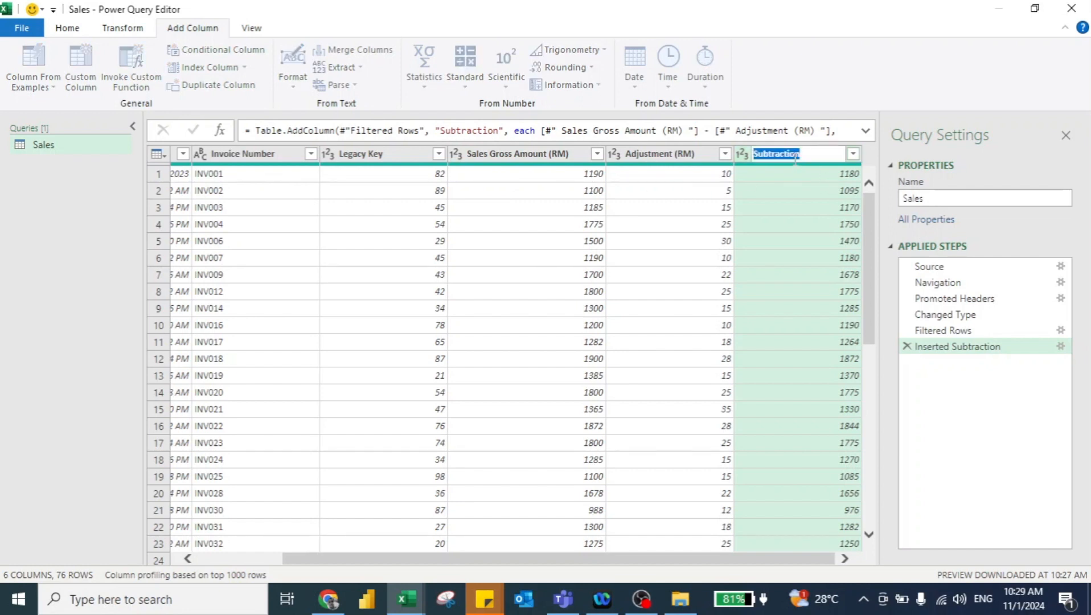
pyautogui.write('Net Amount')
pyautogui.press('Return')
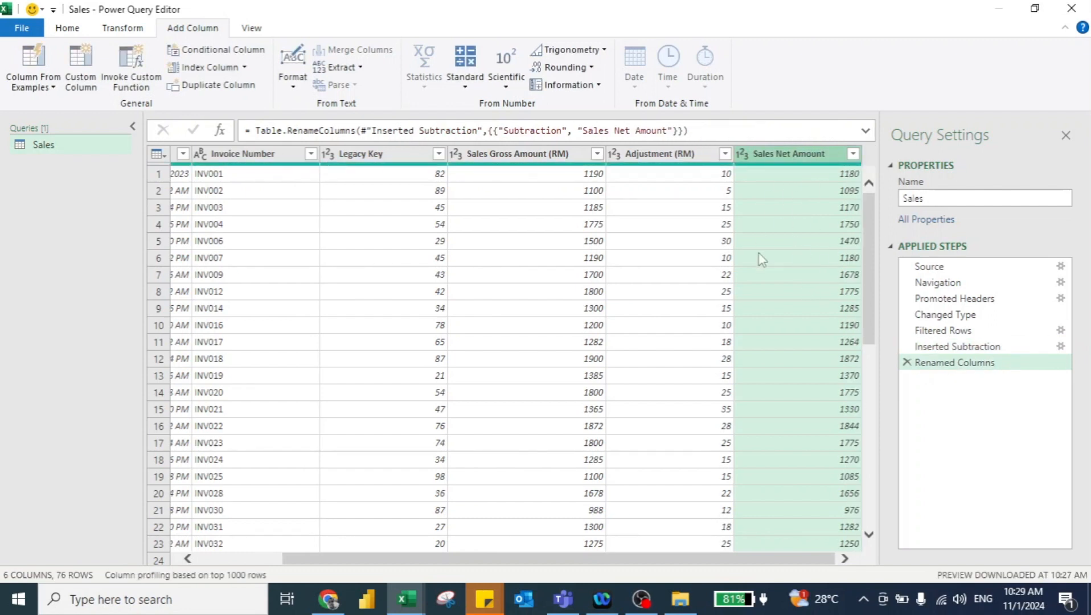
# Step: Set the Date column's data type to Date, then close and load the query to the worksheet
pyautogui.hscroll(-3, 762, 259)
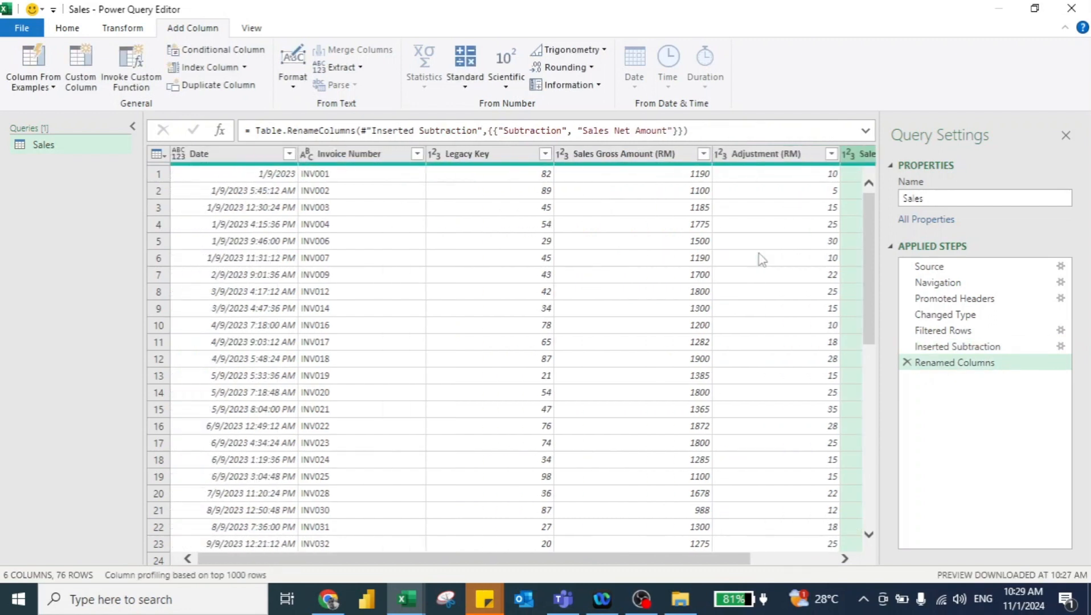
pyautogui.click(178, 154)
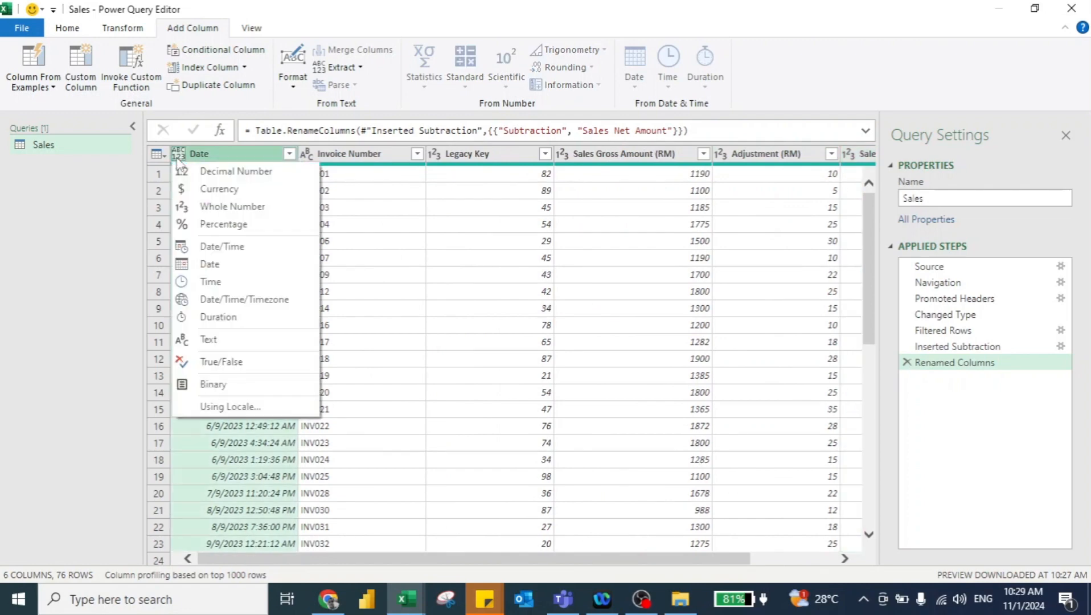
pyautogui.click(218, 265)
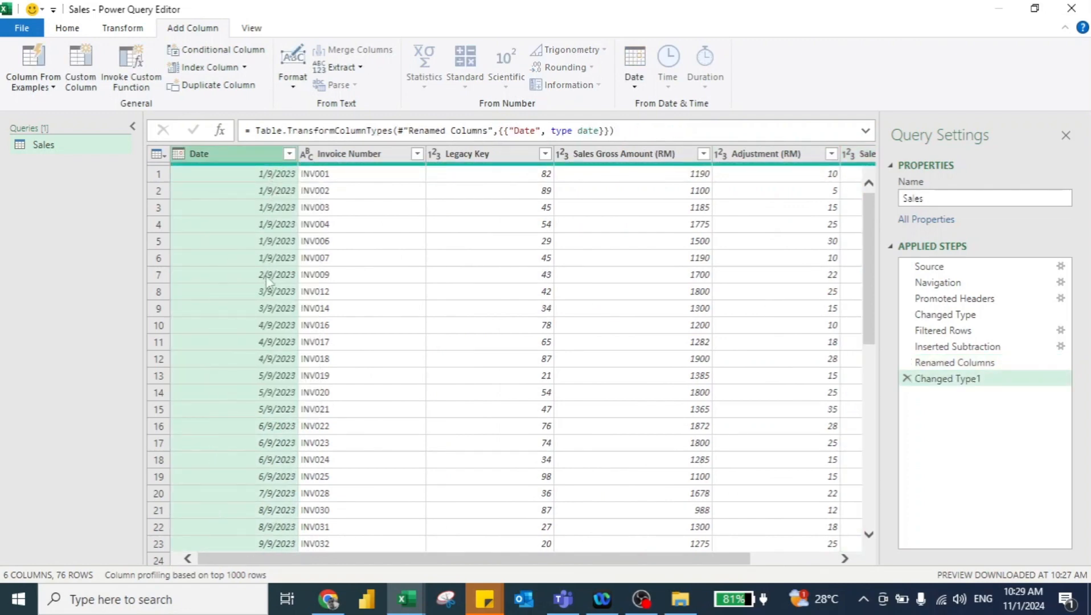
pyautogui.click(67, 28)
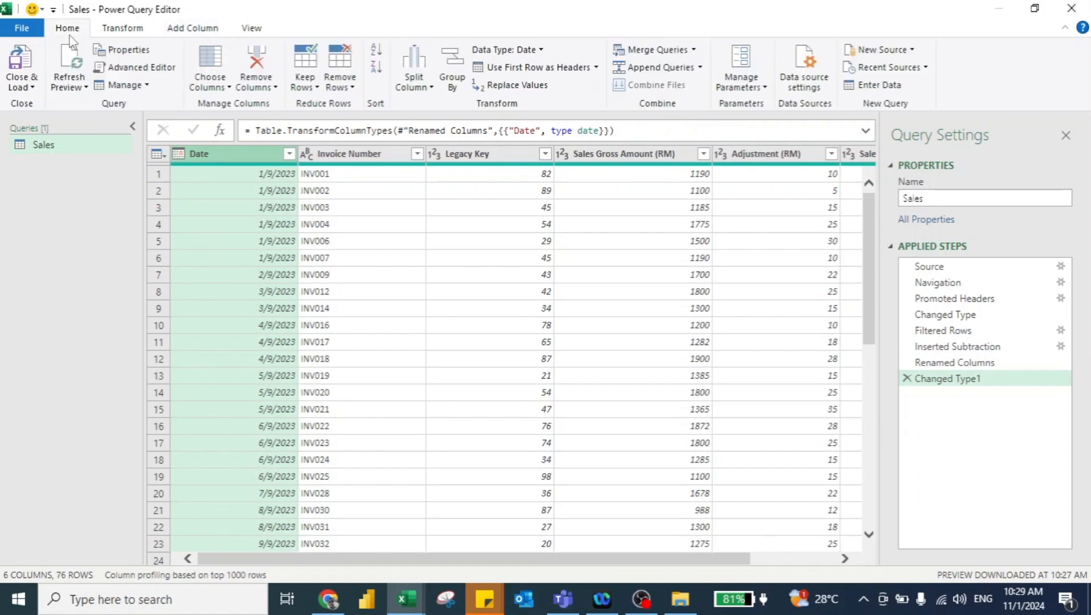
pyautogui.click(21, 67)
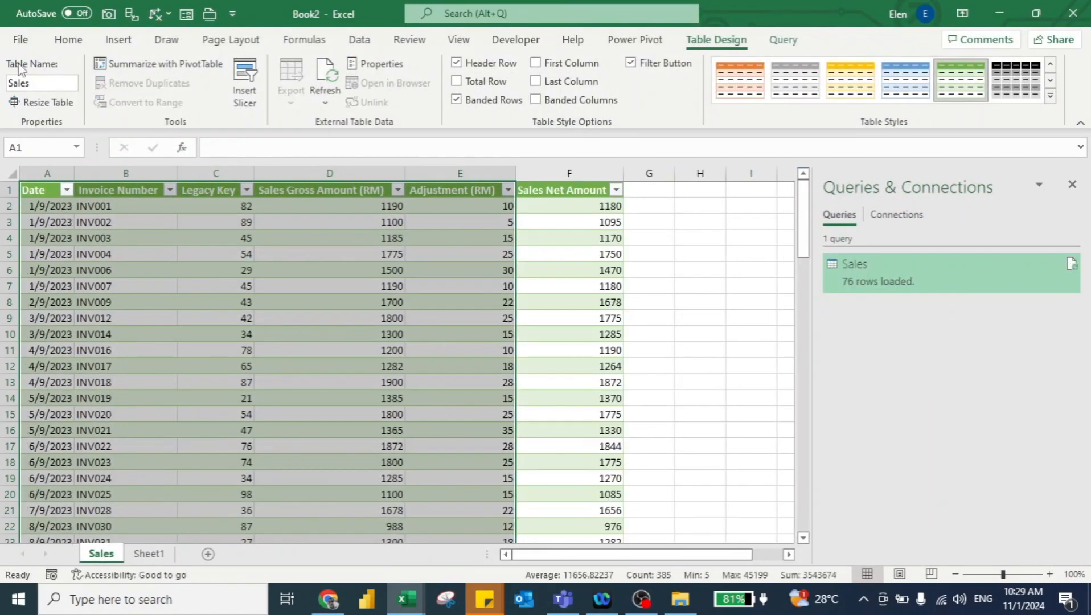
# Step: Reopen the Sales query in the Power Query Editor
pyautogui.click(107, 239)
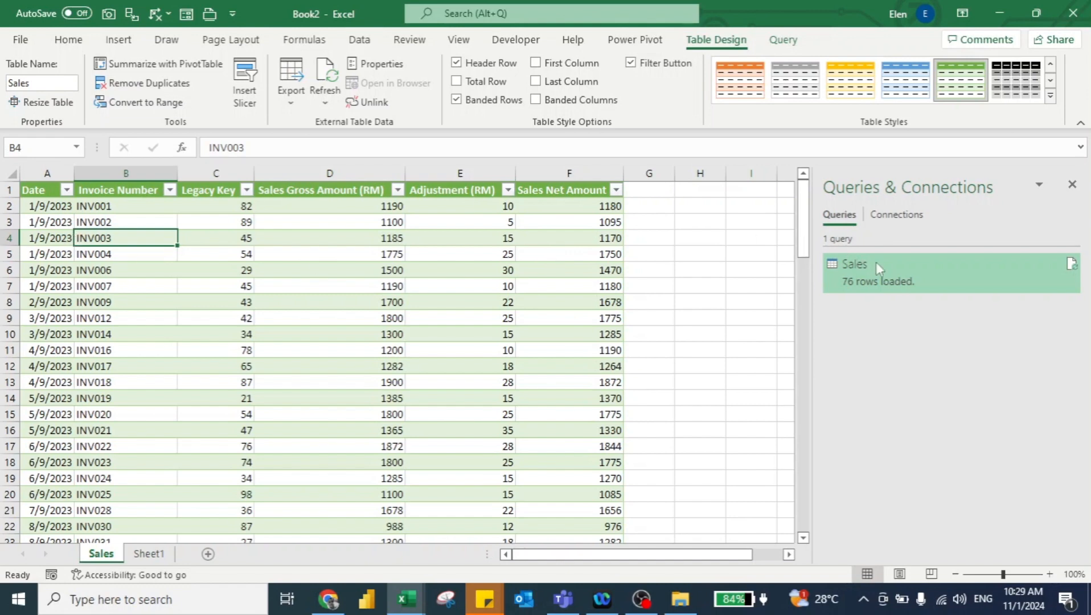
pyautogui.click(904, 283)
pyautogui.rightClick(847, 279)
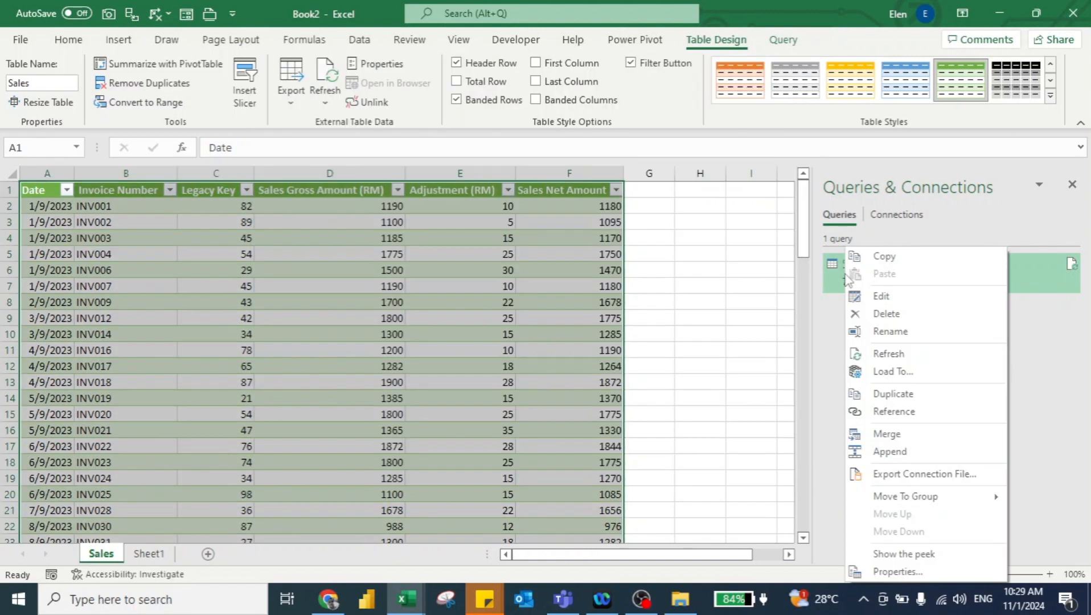
pyautogui.click(882, 296)
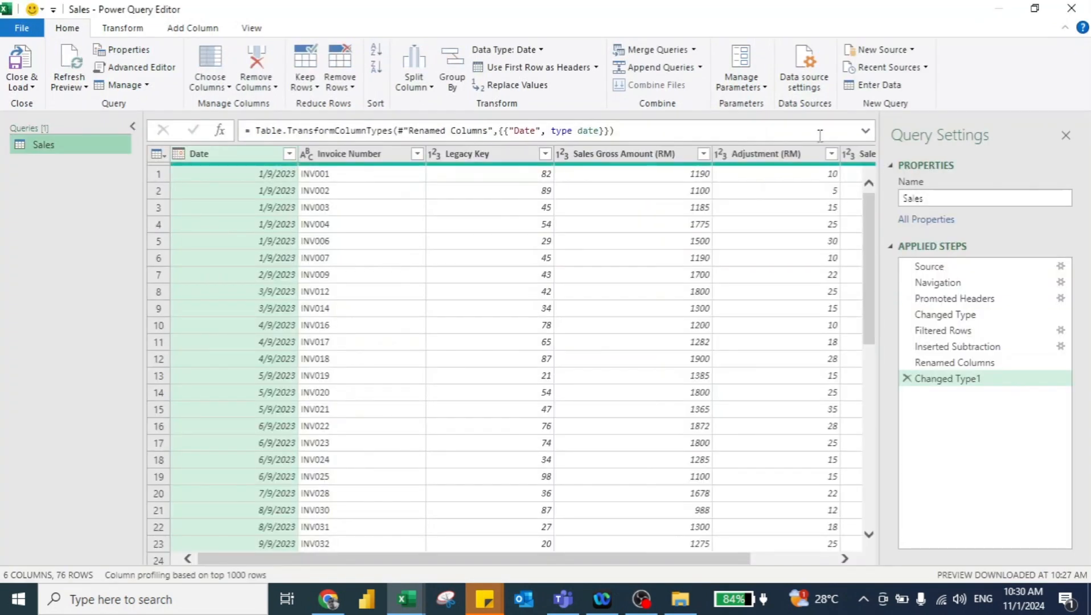
# Step: Change the query's data source file to 010 - October Sales.xlsx in the Sales Data folder
pyautogui.click(807, 65)
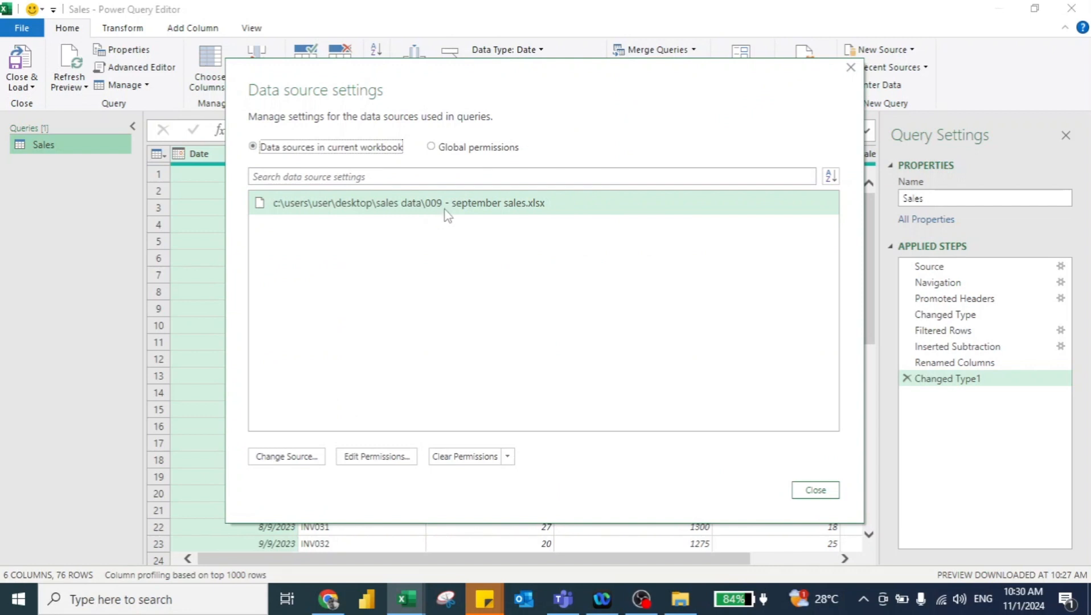
pyautogui.click(279, 456)
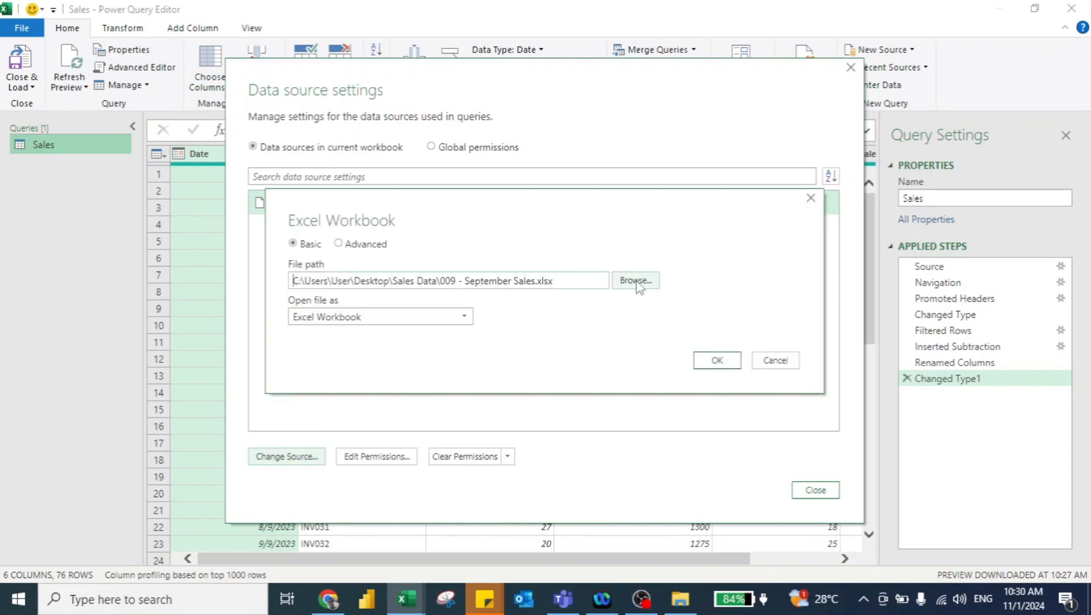
pyautogui.click(635, 281)
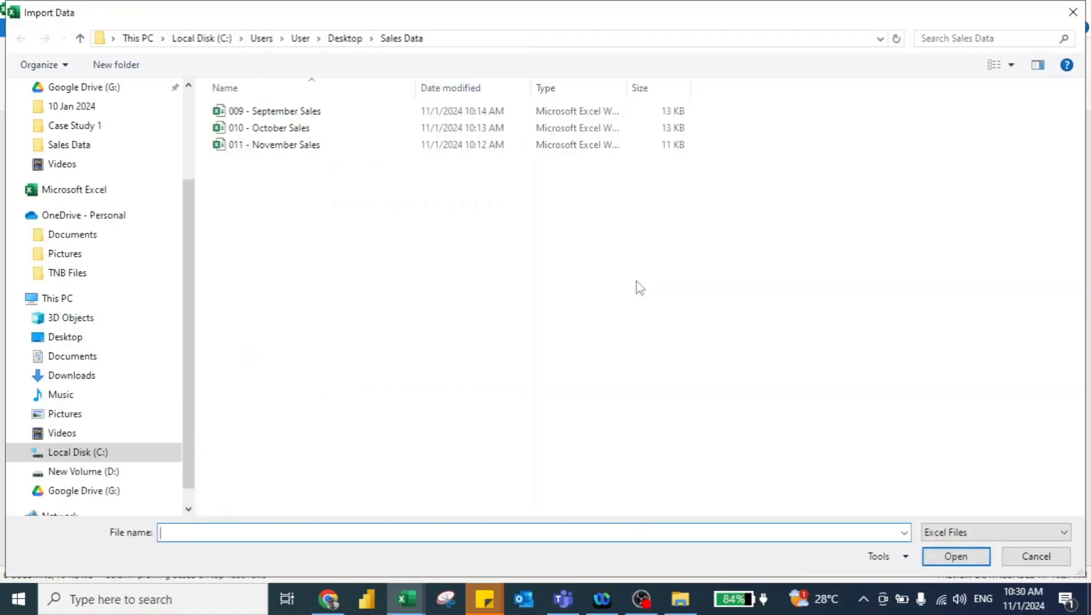
pyautogui.click(271, 129)
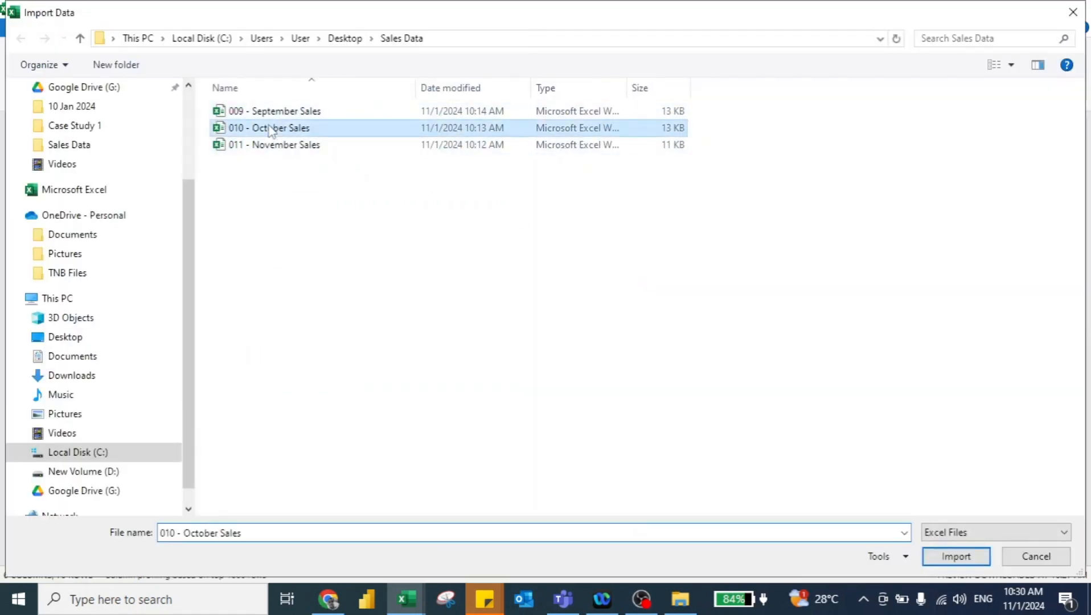
pyautogui.click(929, 556)
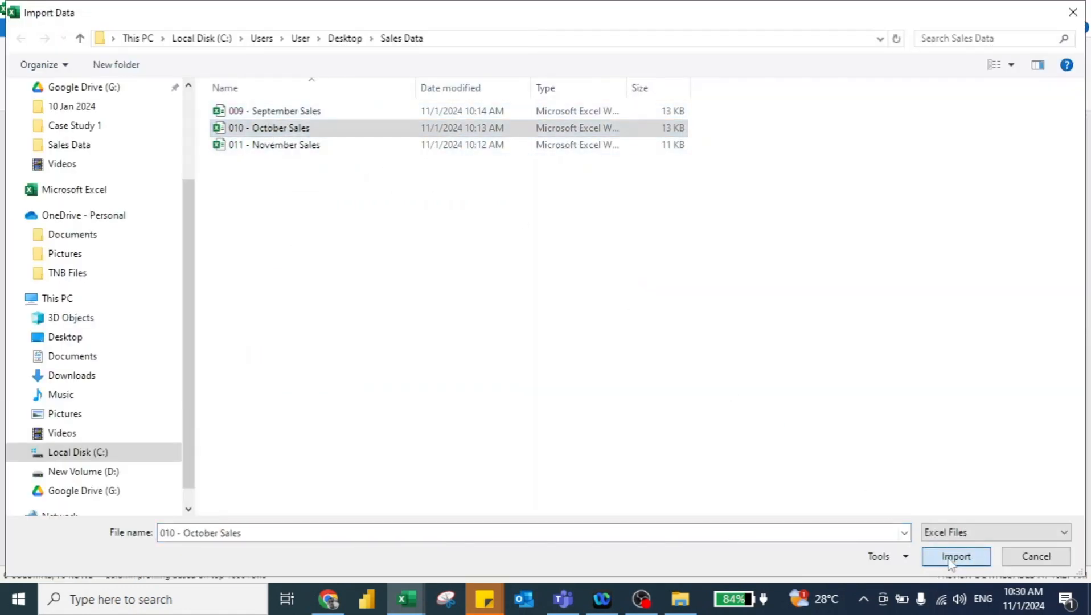
pyautogui.click(716, 365)
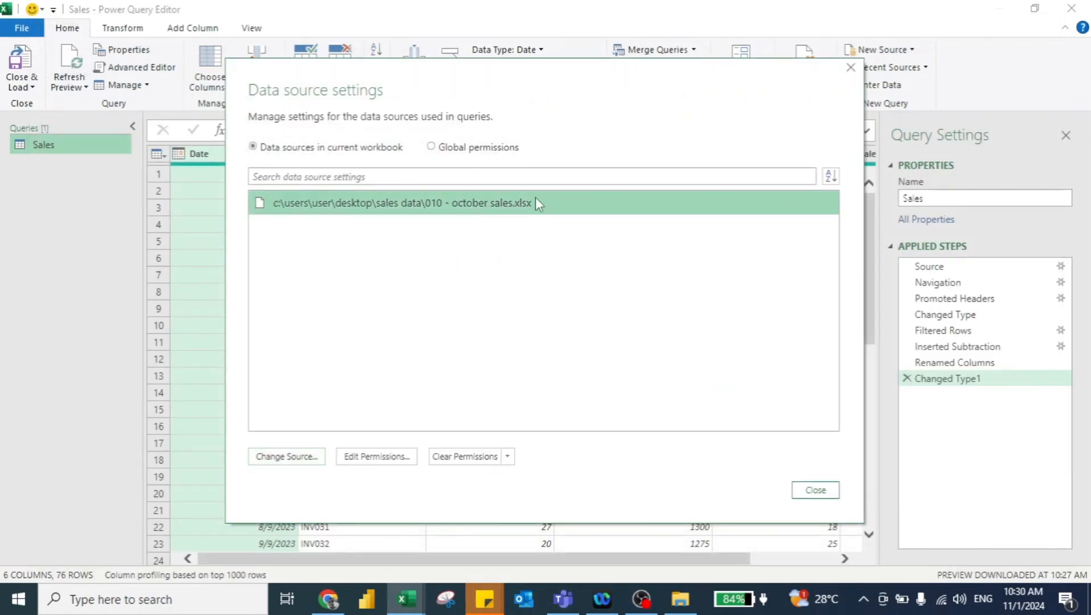
pyautogui.click(820, 493)
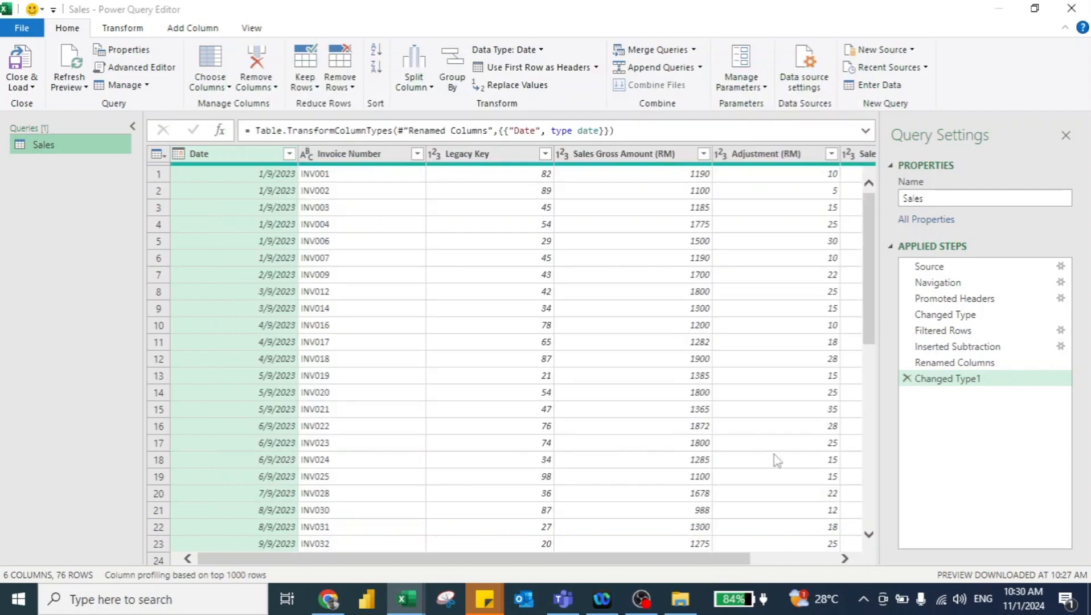
# Step: Close and load the October data to the worksheet, then reopen the Sales query for editing
pyautogui.click(21, 60)
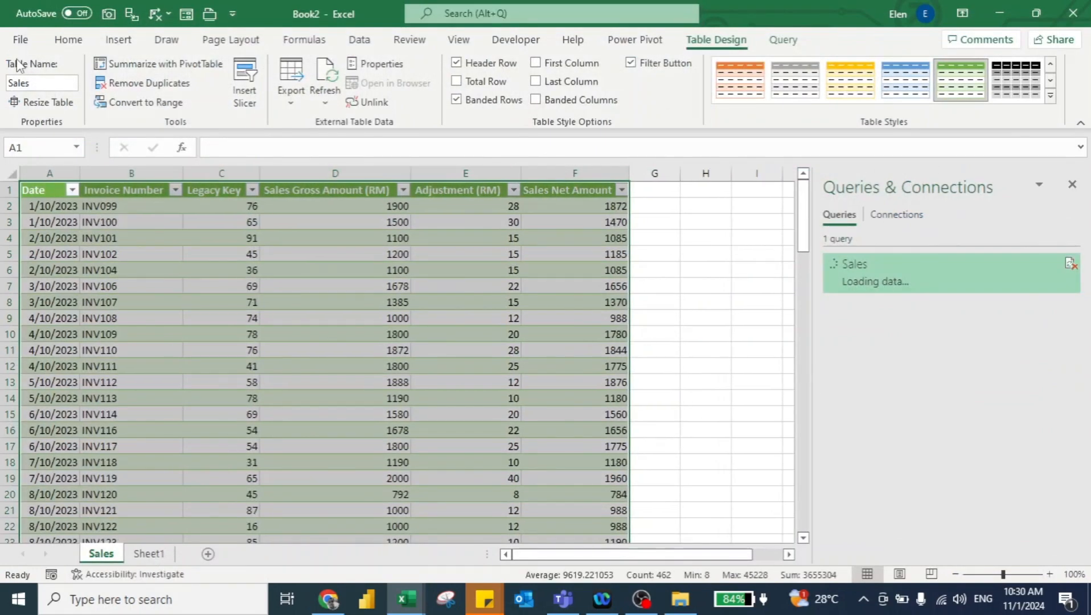
pyautogui.click(57, 232)
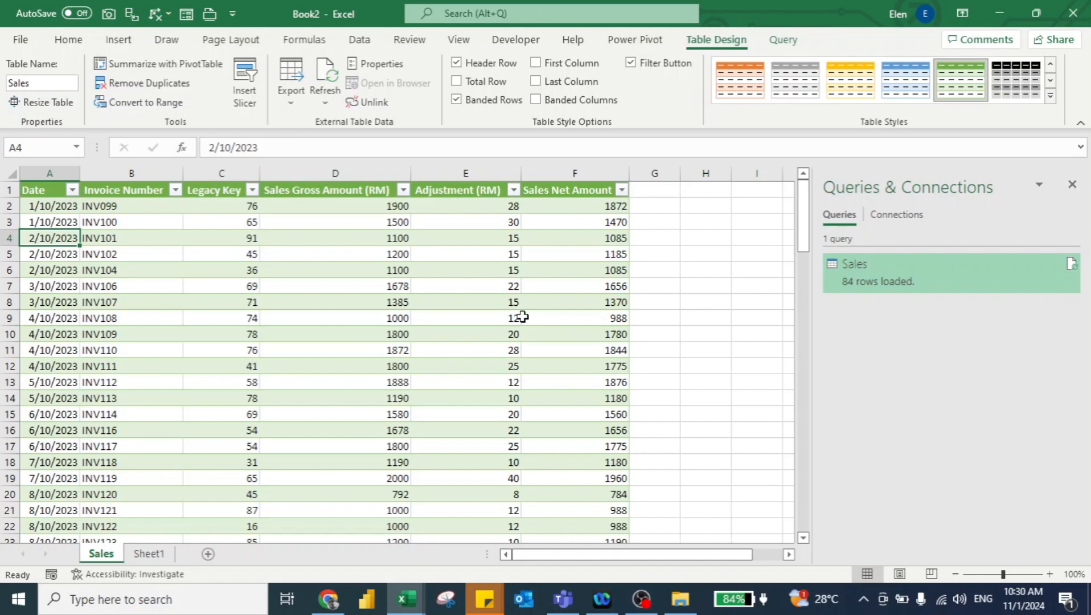
pyautogui.rightClick(899, 277)
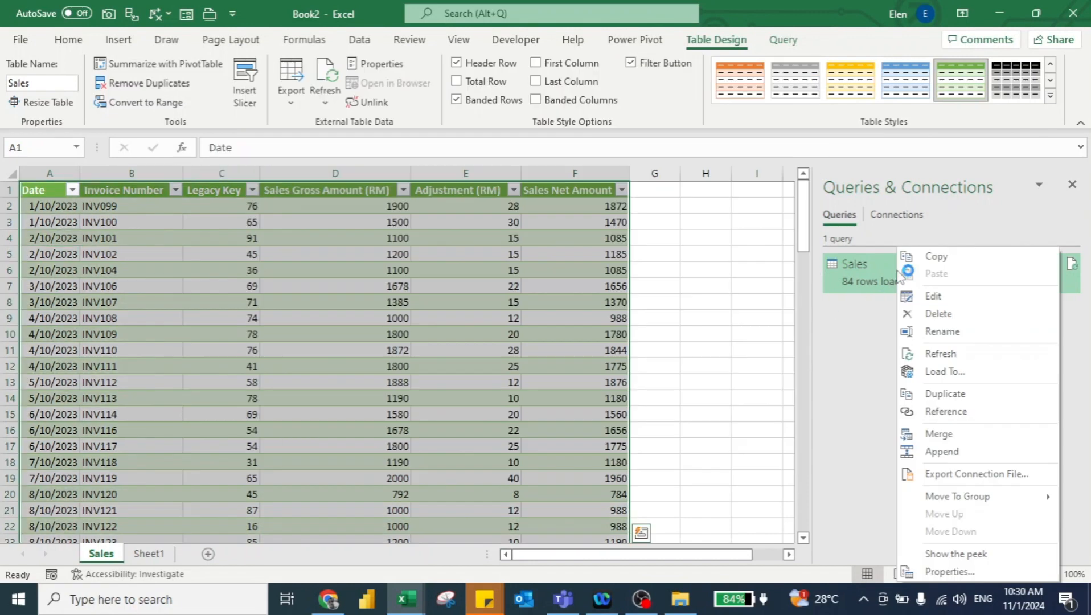
pyautogui.click(955, 301)
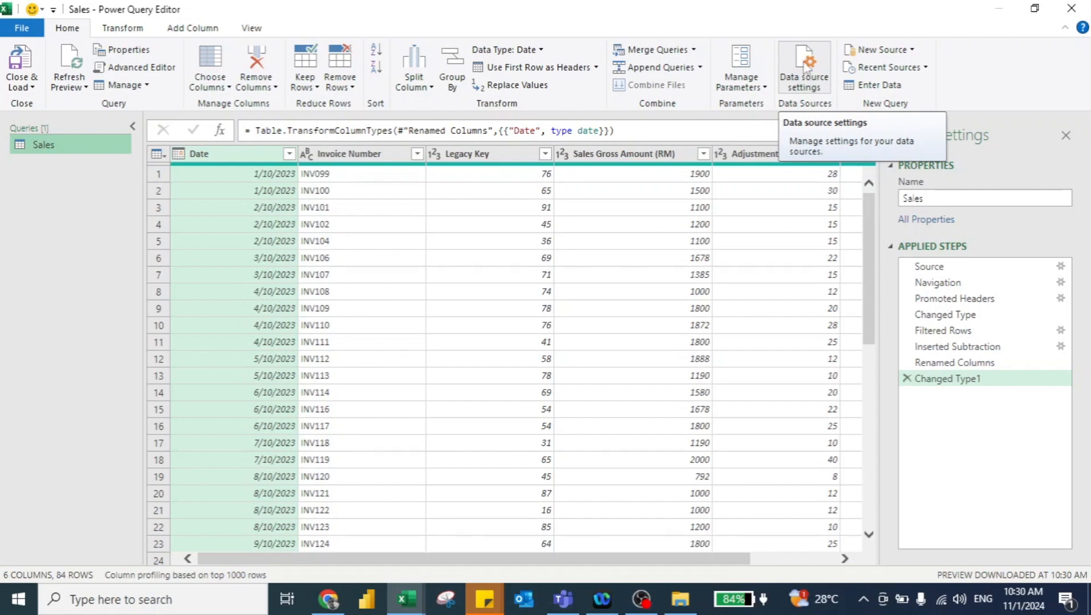
# Step: Change the query's data source file to 011 - November Sales.xlsx and close and load the query
pyautogui.click(807, 68)
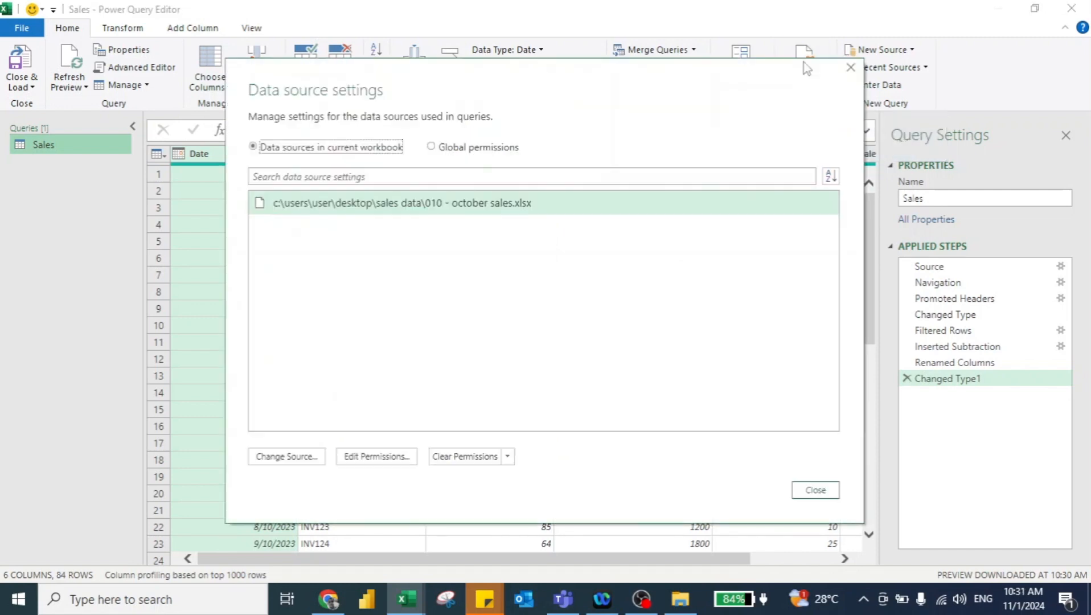
pyautogui.click(288, 459)
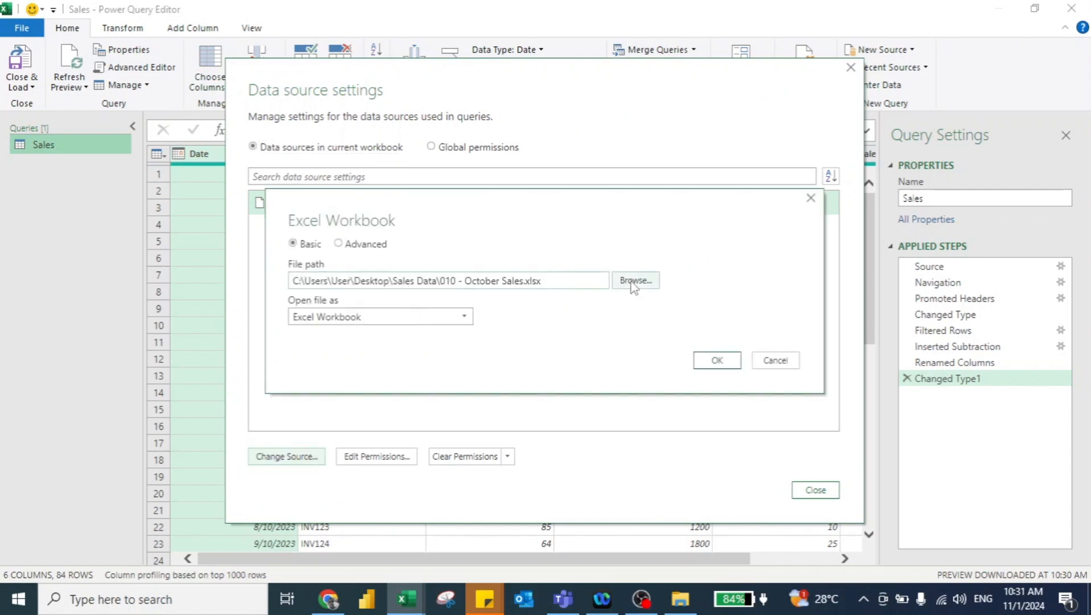
pyautogui.click(639, 286)
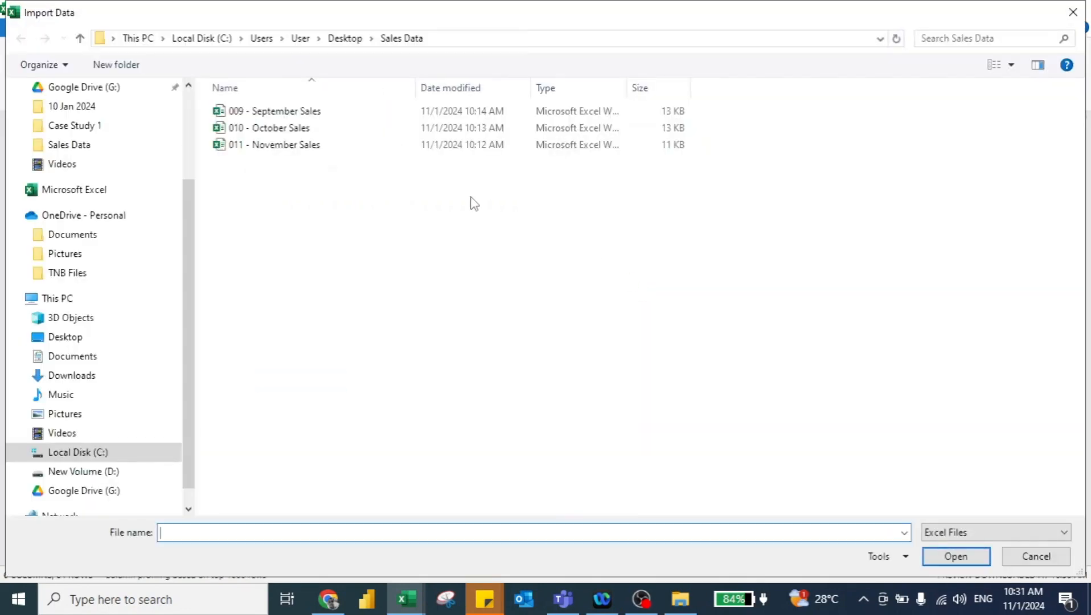
pyautogui.click(298, 146)
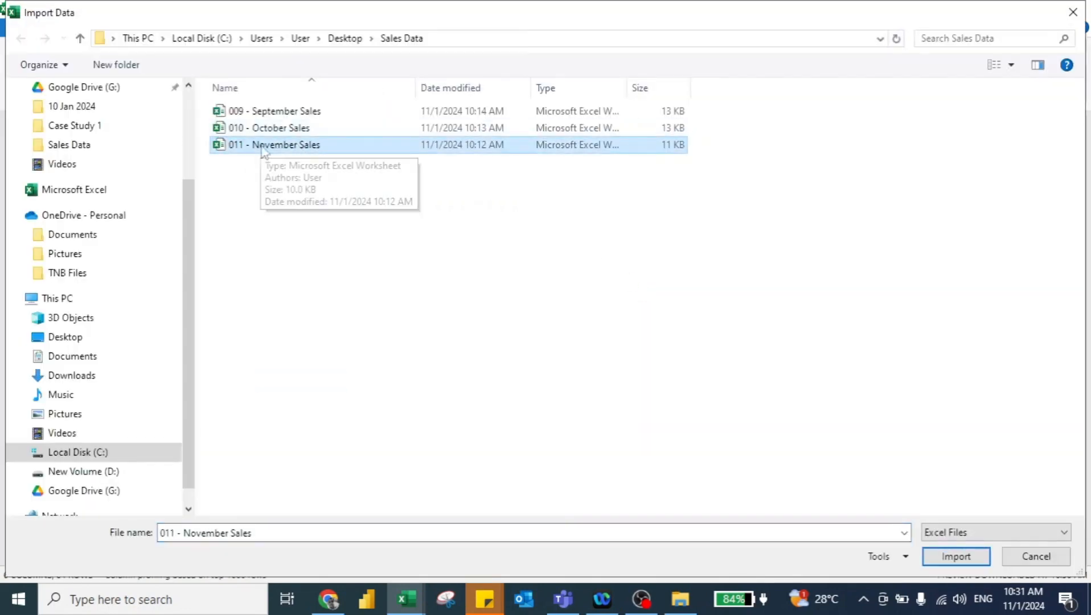
pyautogui.click(946, 561)
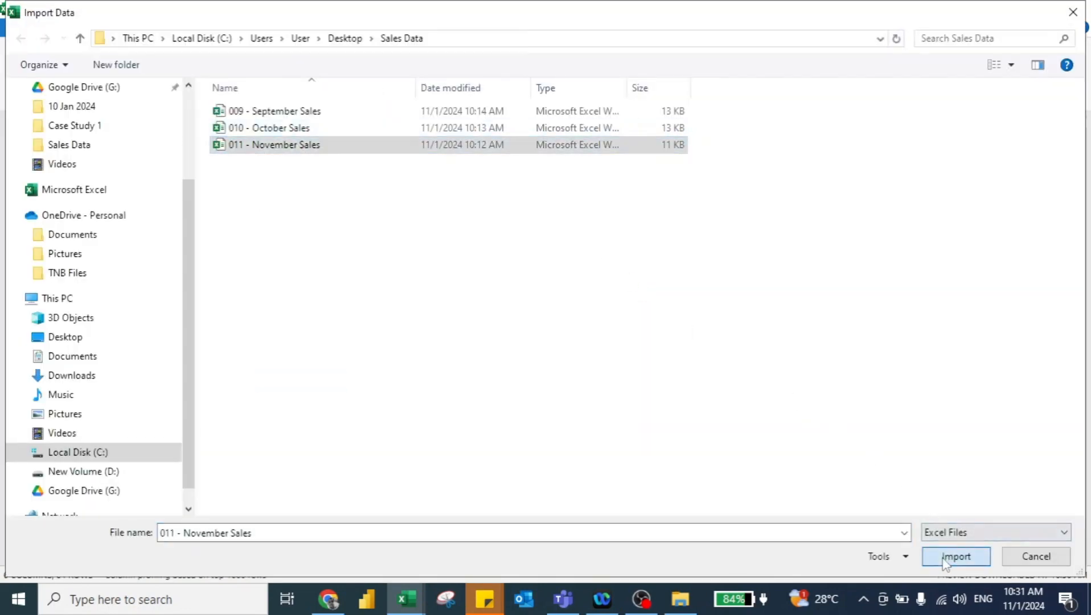
pyautogui.click(732, 368)
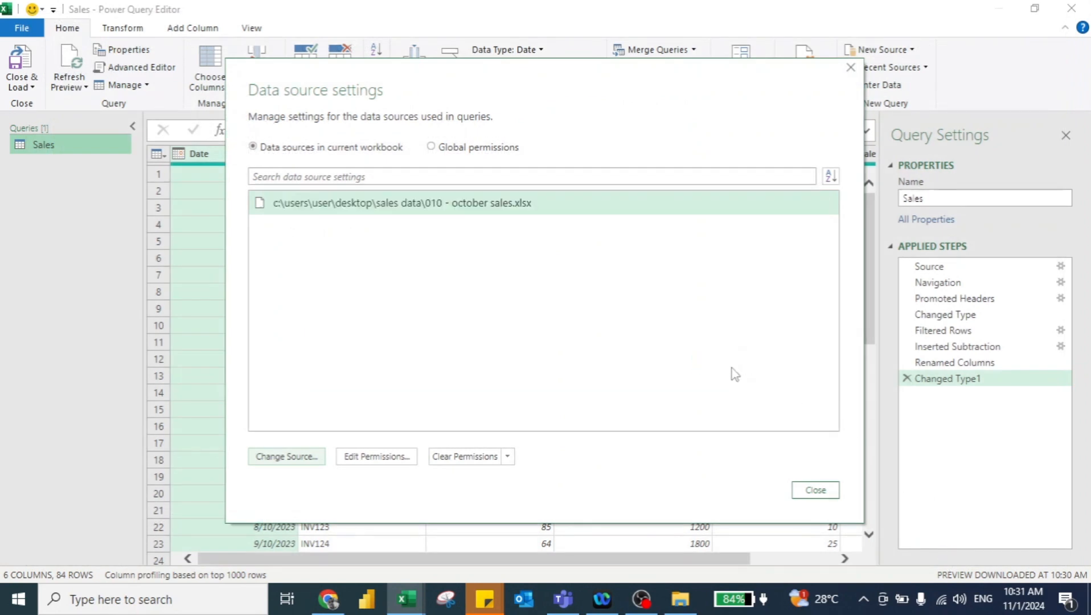
pyautogui.click(509, 203)
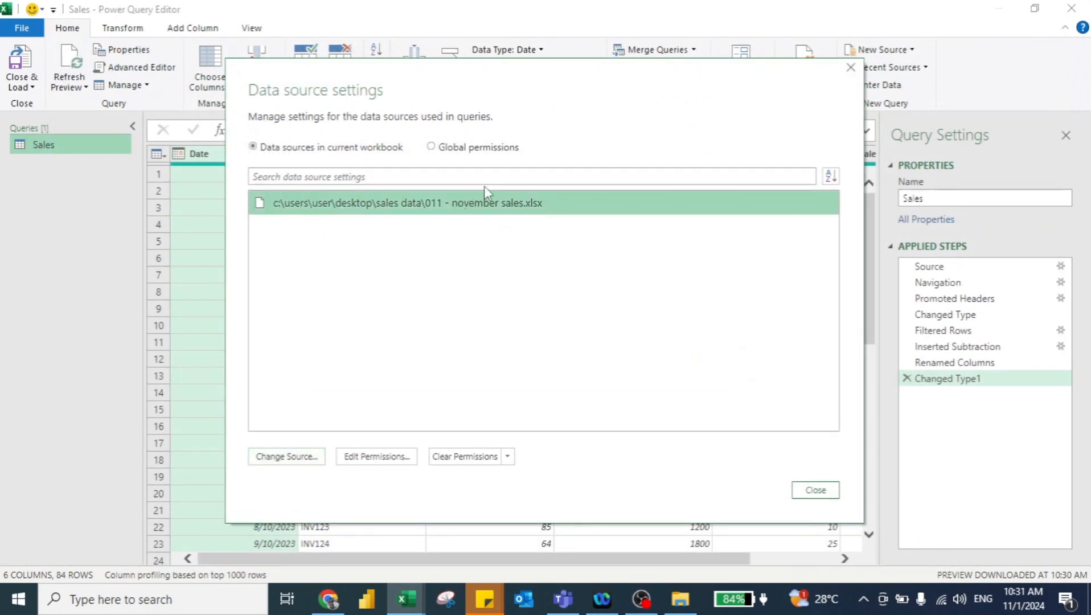
pyautogui.click(816, 491)
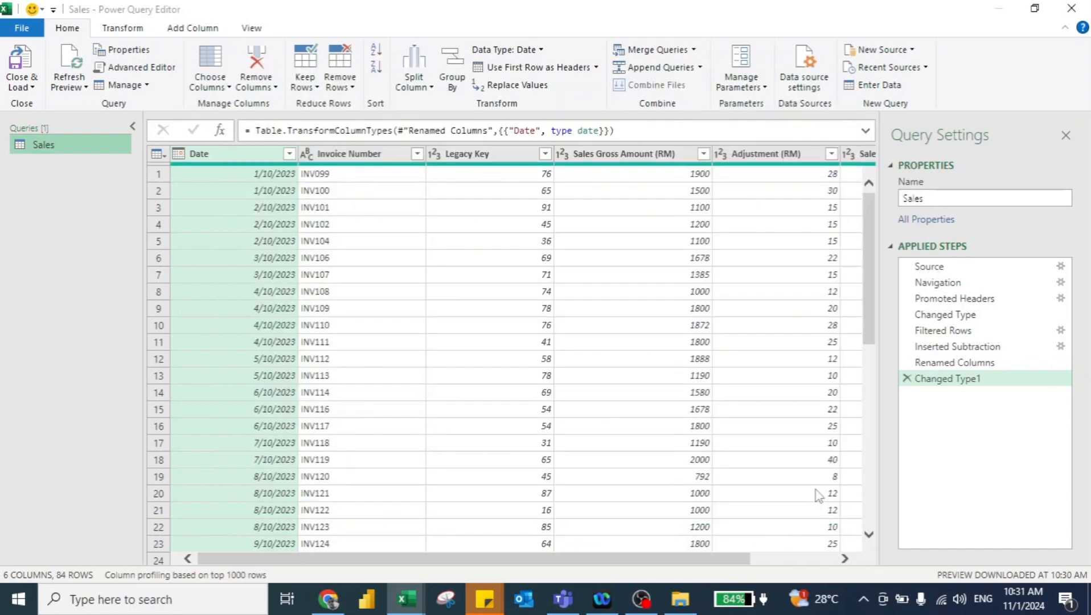
pyautogui.click(20, 60)
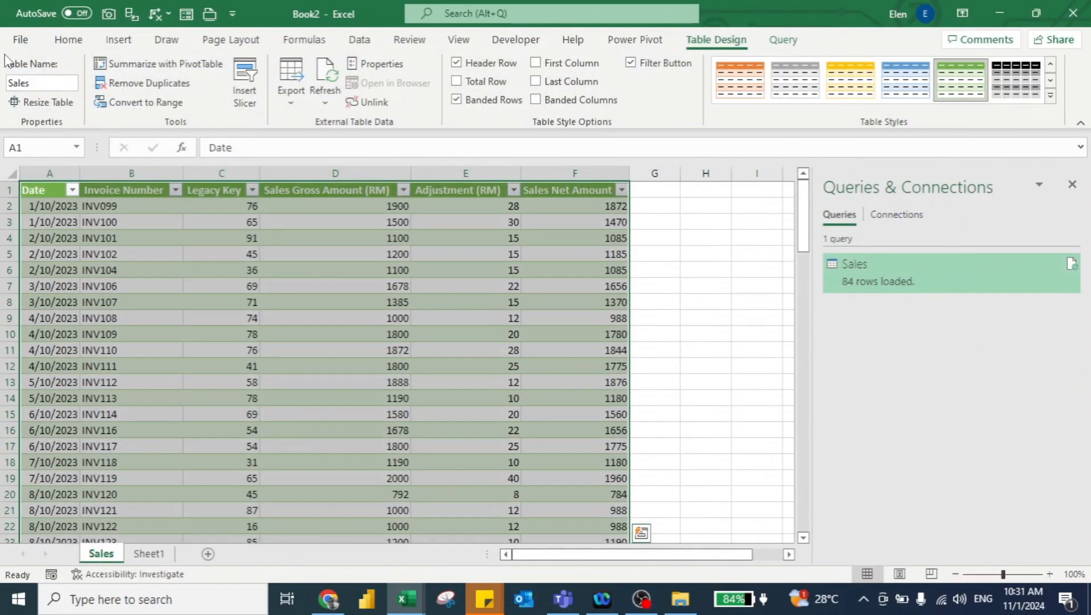